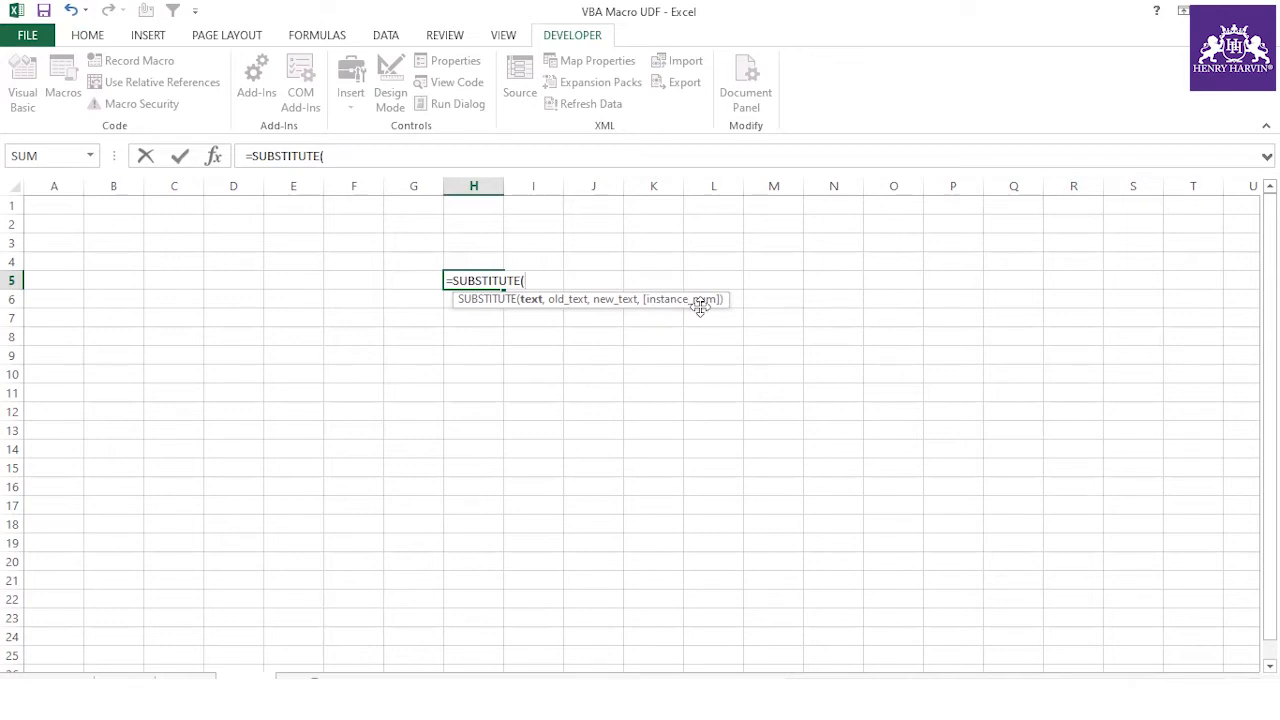
key("Escape")
type("=vlo")
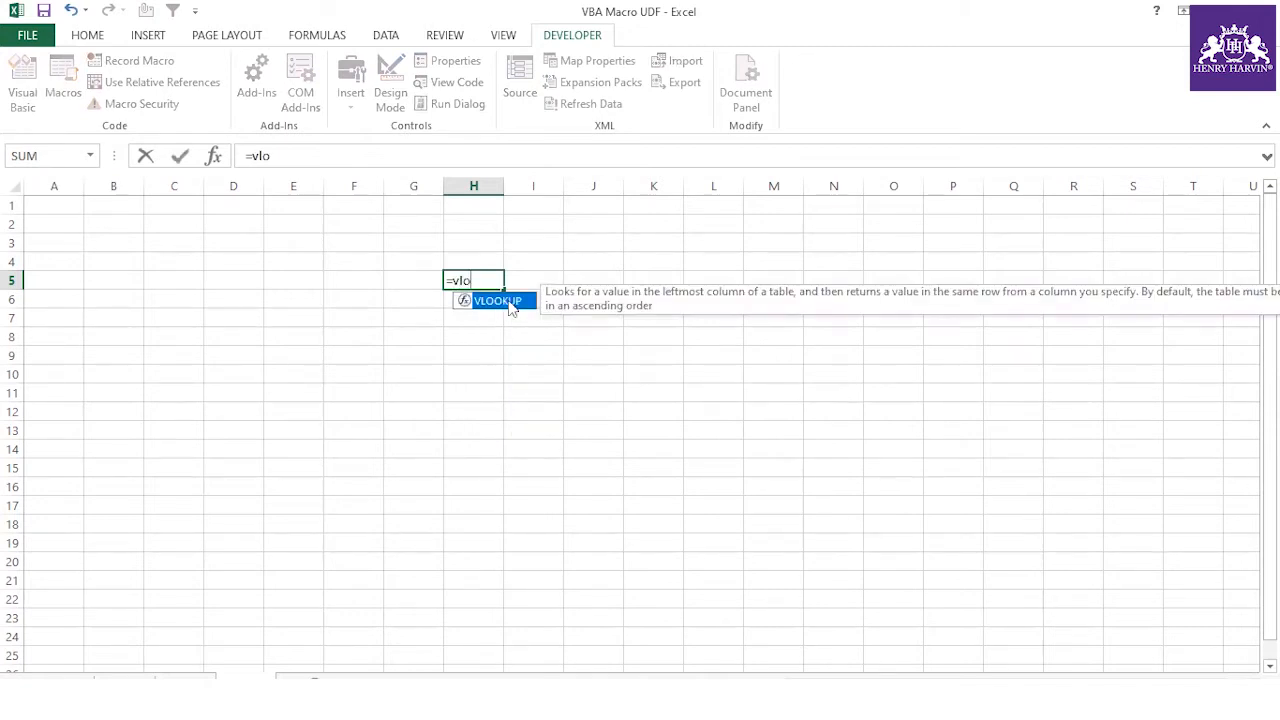
double_click(510, 305)
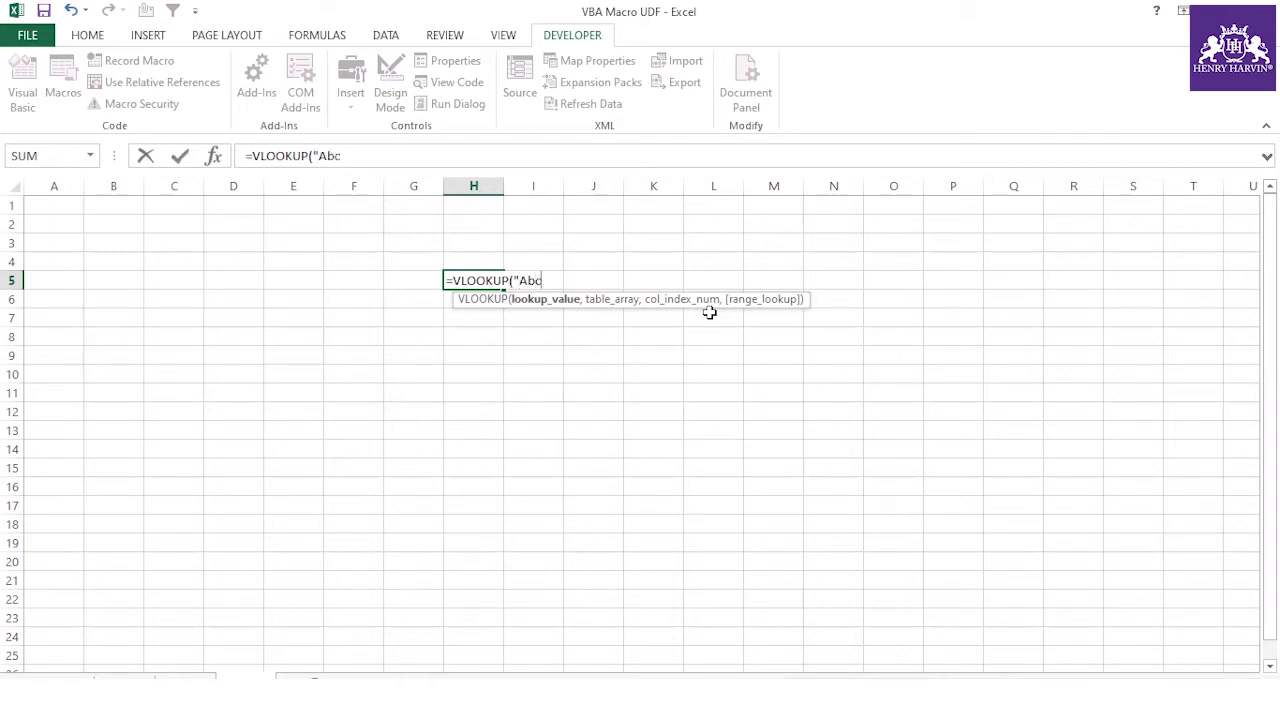
type(",")
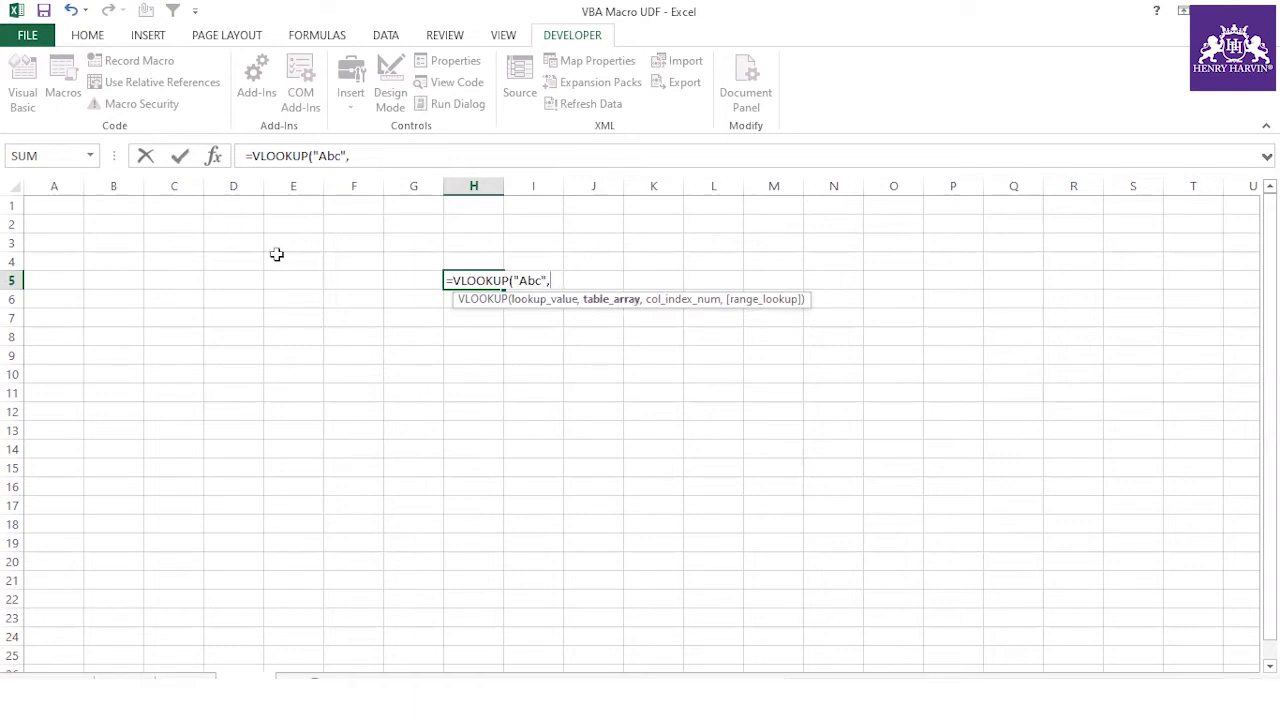
left_click_drag(137, 204, 140, 265)
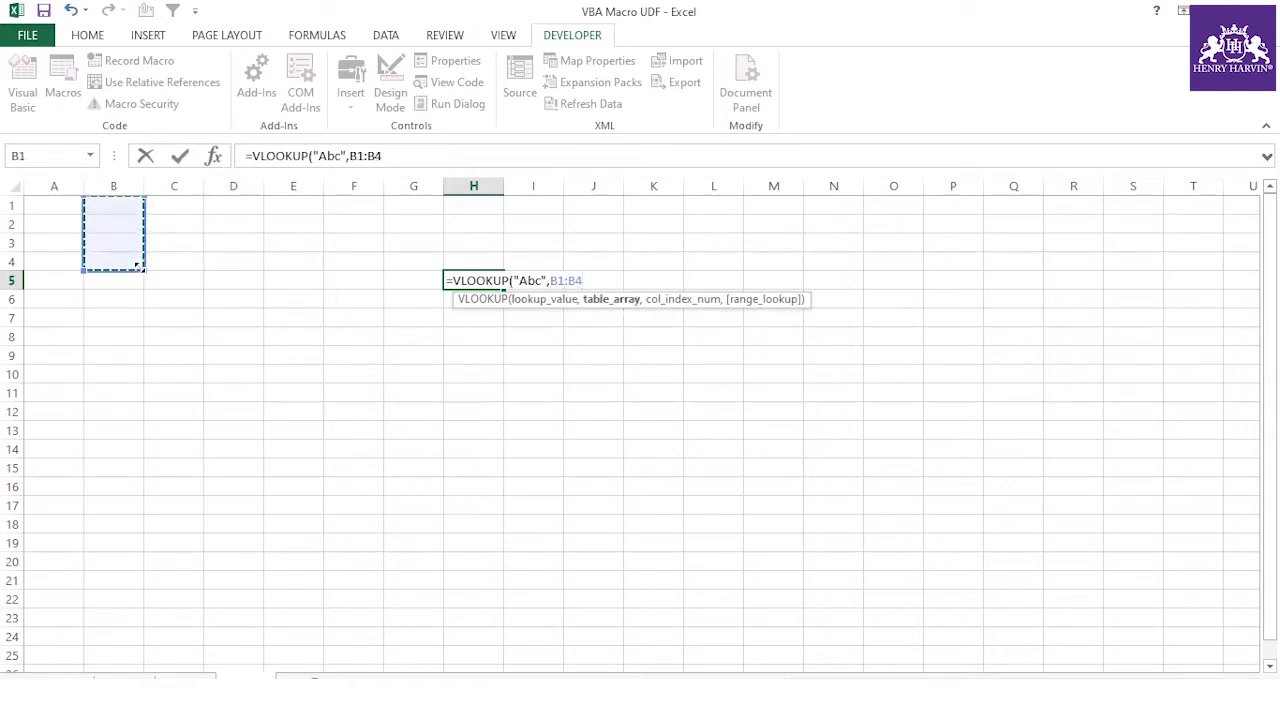
type(",1")
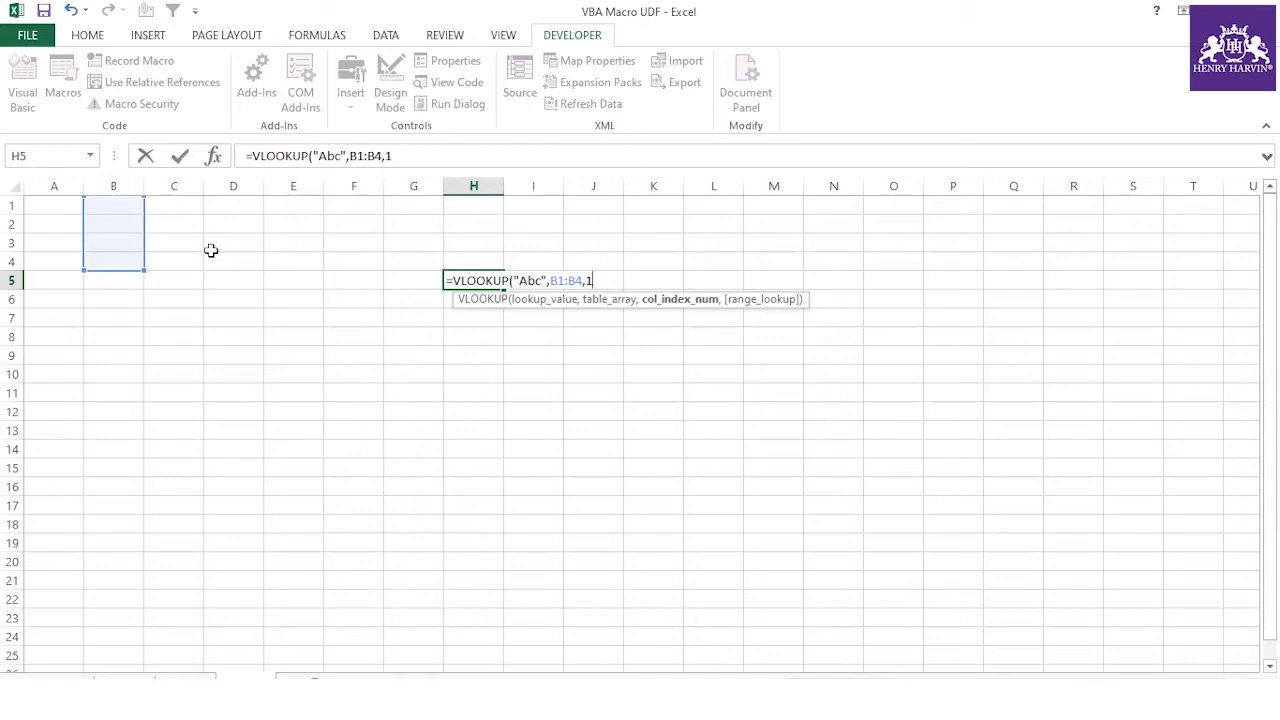
type(",")
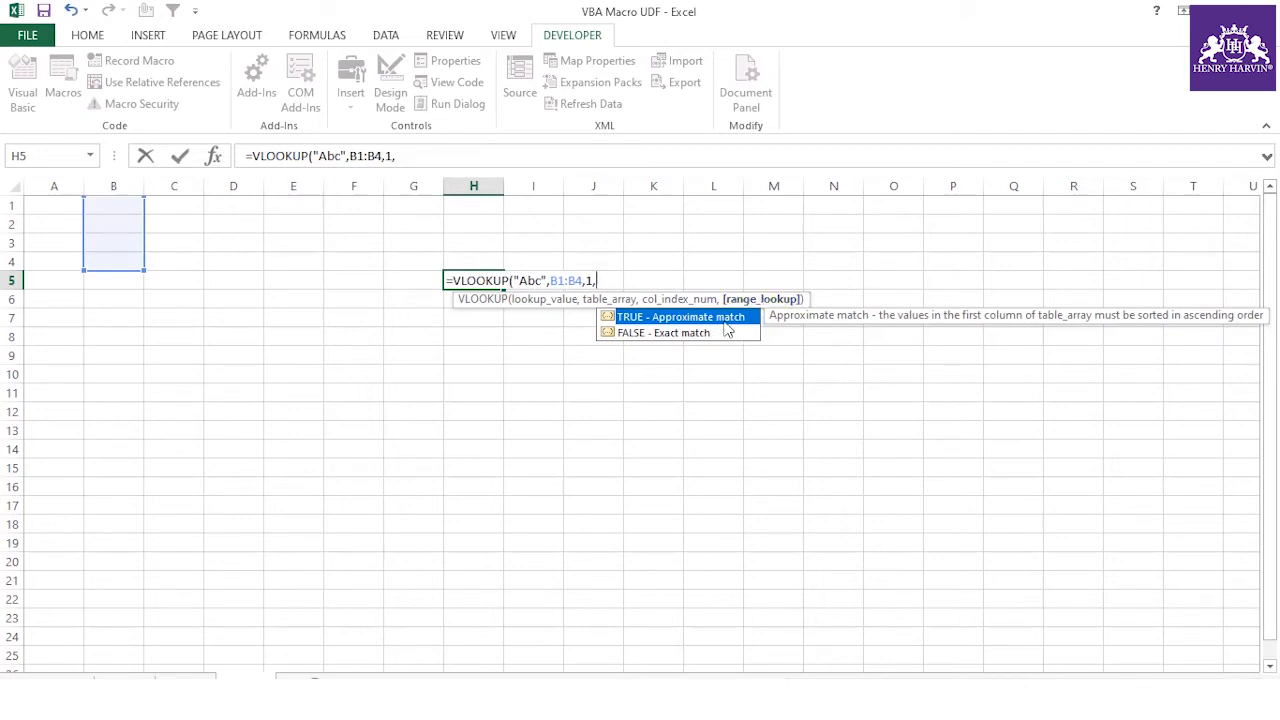
key("Escape")
key("Escape")
left_click(577, 334)
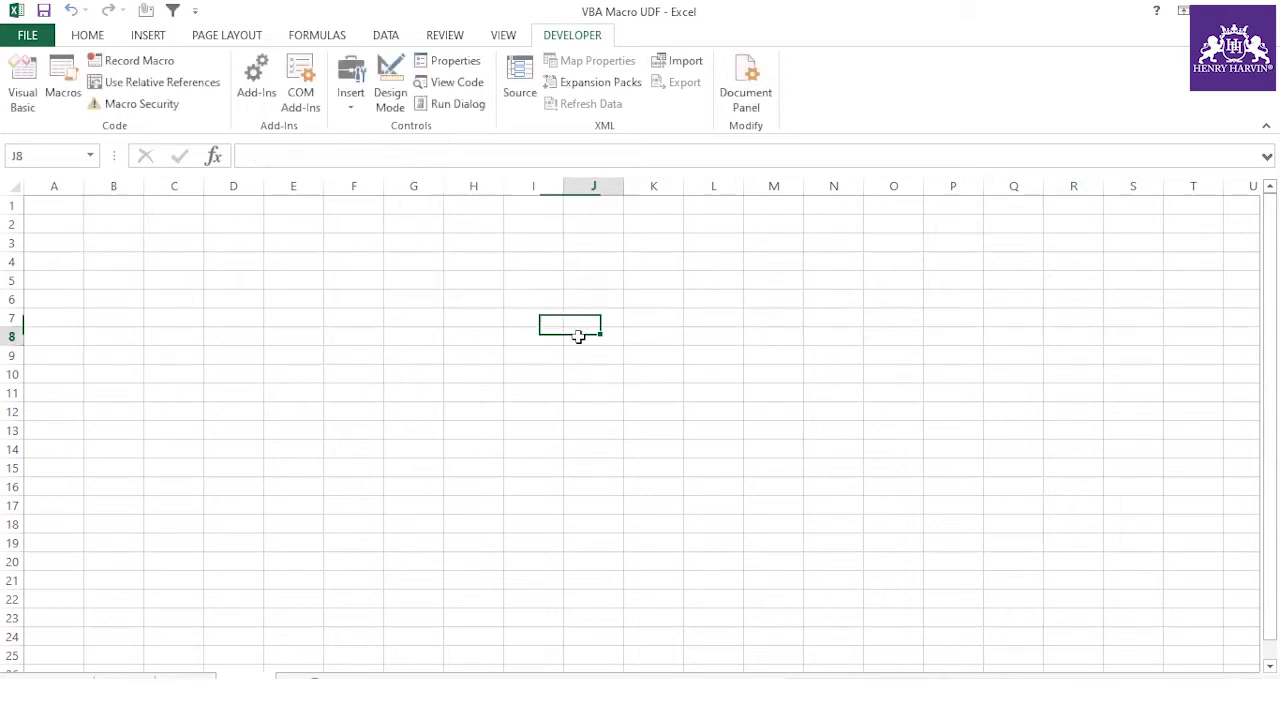
Enter A1 in cell H4 and fill the series down to H9
left_click(473, 267)
type("A1")
left_click(491, 300)
left_click(501, 265)
left_click_drag(504, 270, 513, 376)
Enter 123 in cell I4 and fill it down to I9 as an incrementing series
left_click(546, 262)
type("123")
left_click(550, 314)
left_click(562, 267)
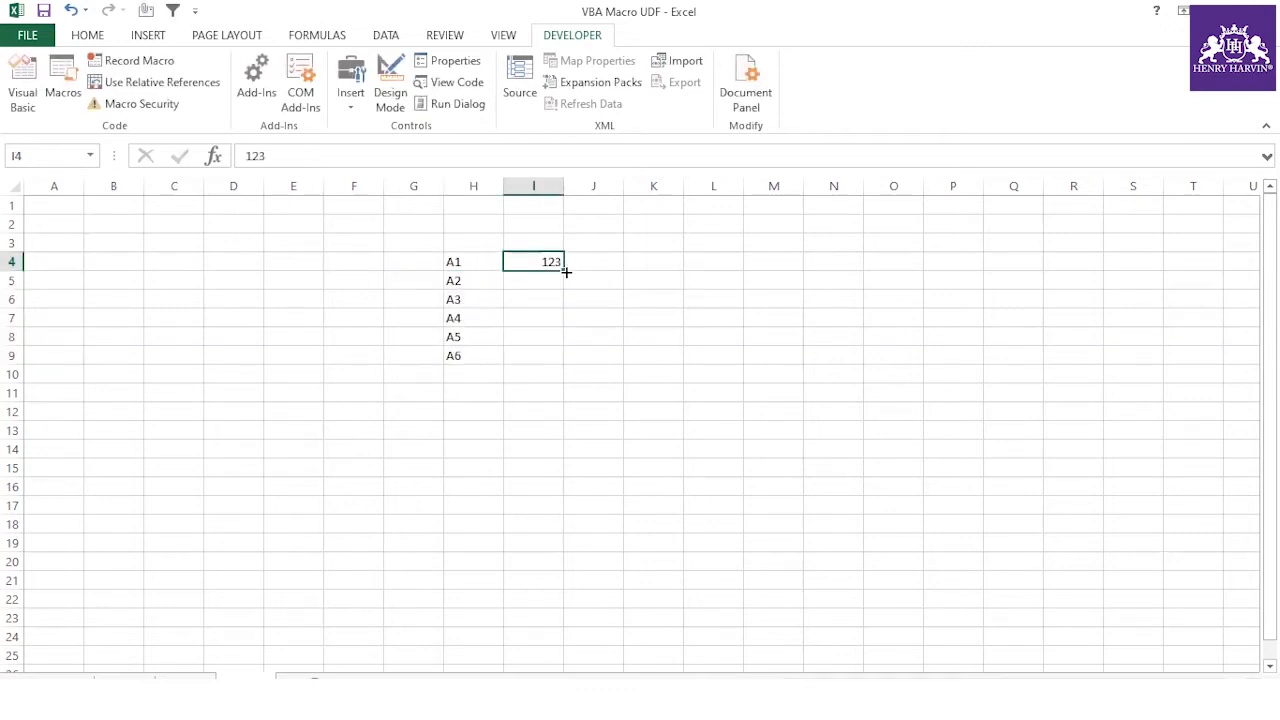
left_click_drag(566, 271, 562, 368)
left_click(578, 376)
left_click(625, 397)
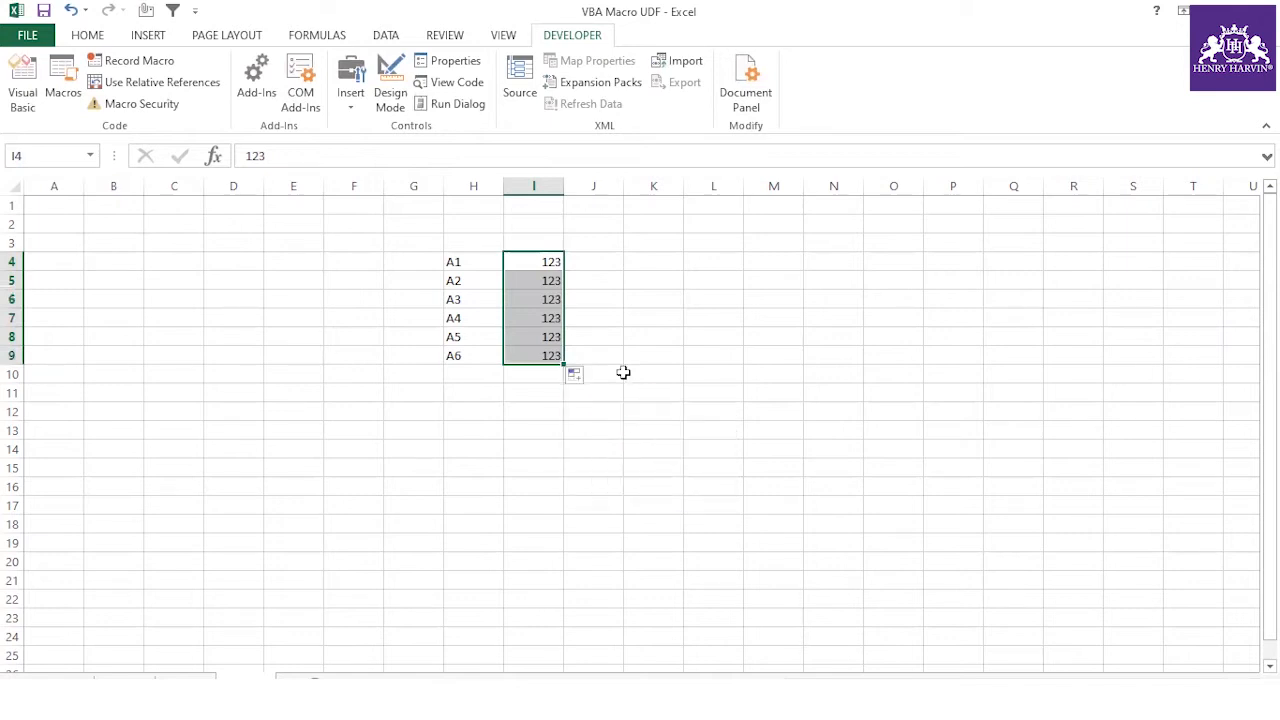
Clear the text entries from cells H4:H9
left_click(598, 262)
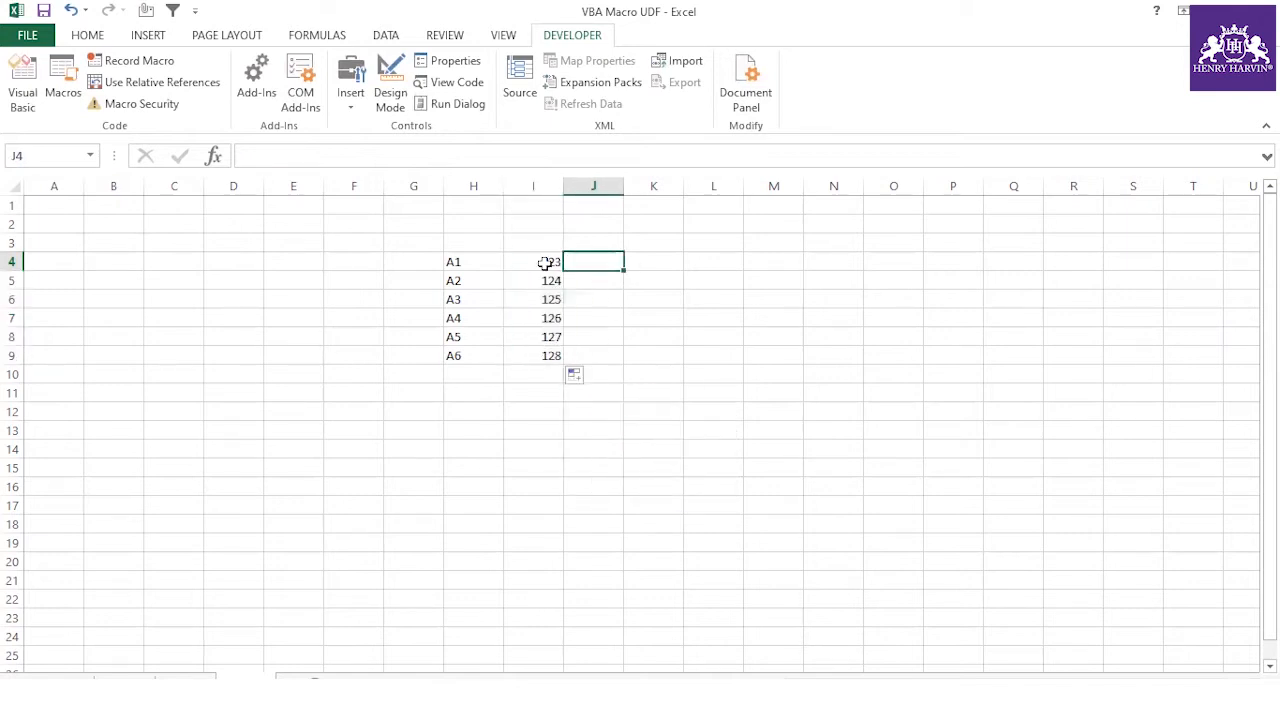
left_click_drag(471, 263, 474, 354)
key("Delete")
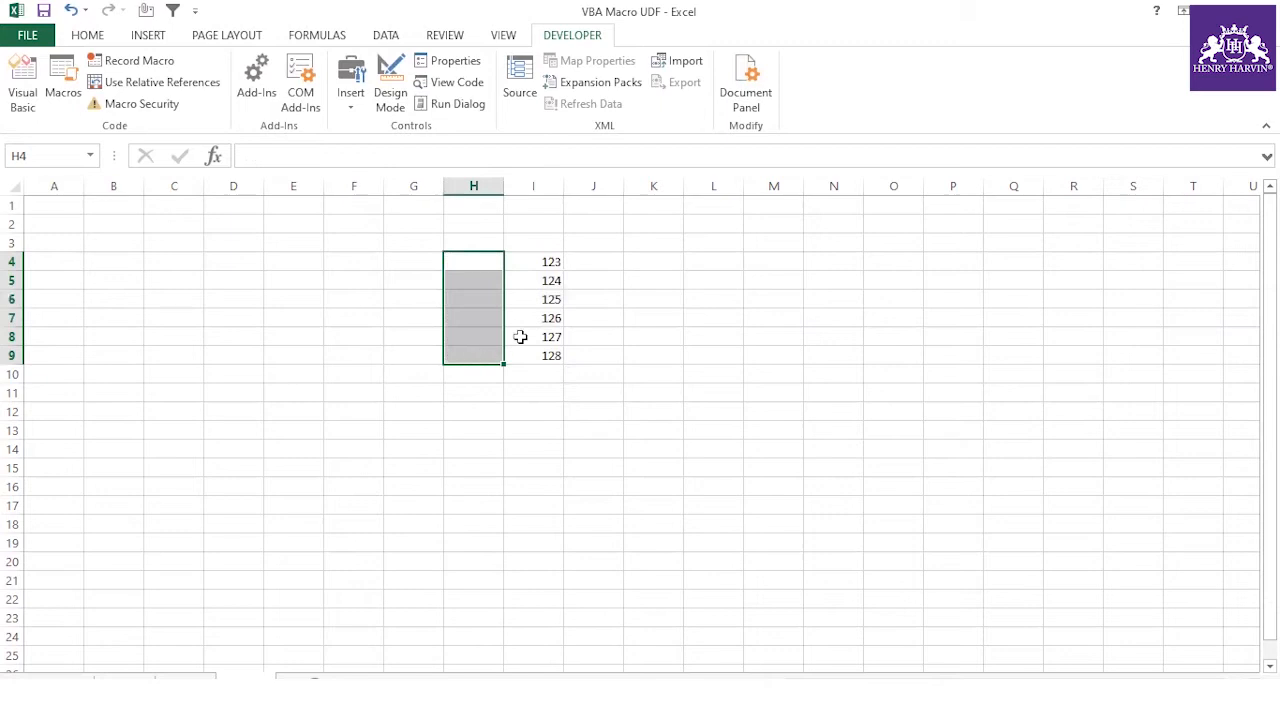
Enter 1 in cell J4 and fill it down to J9 as an incrementing series
left_click(586, 263)
type("1")
key("Return")
left_click(617, 268)
left_click_drag(625, 272, 629, 368)
left_click(634, 374)
left_click(674, 420)
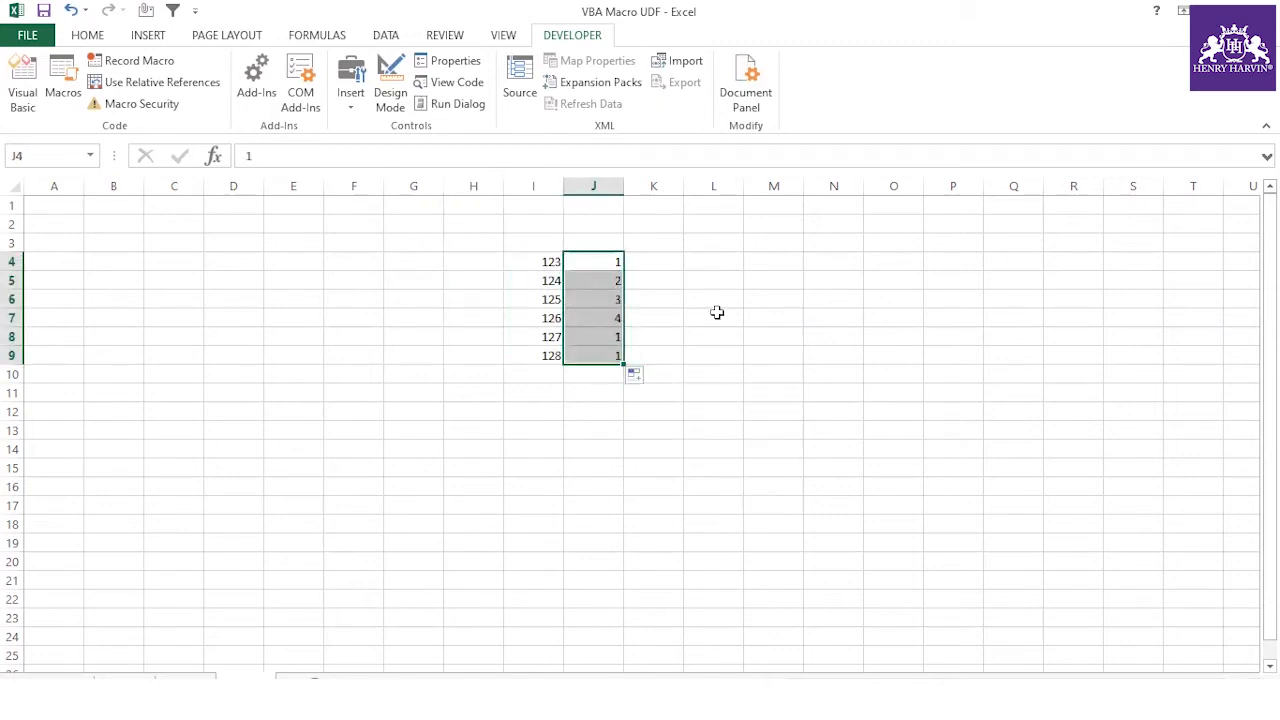
Enter =VLOOKUP(125,I4:J9,2,0) in cell L7 to look up 125 with an exact match
left_click(717, 313)
type("=vlo")
double_click(745, 340)
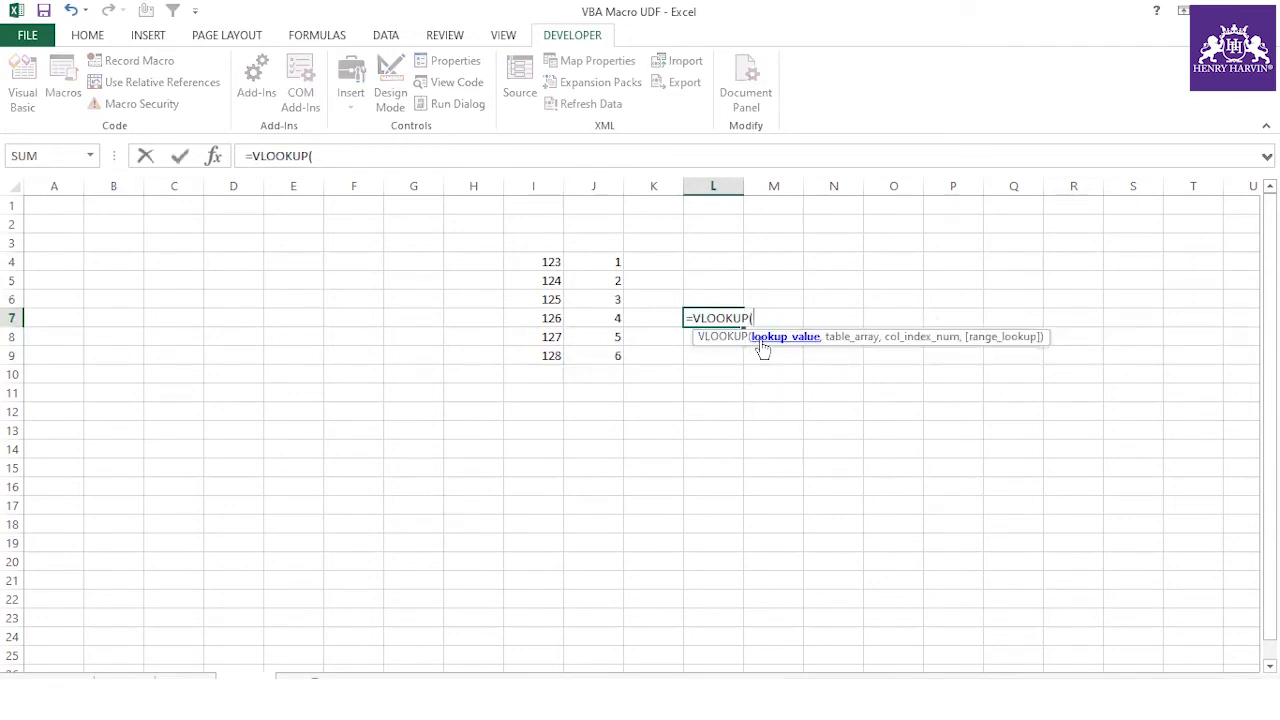
type("125,")
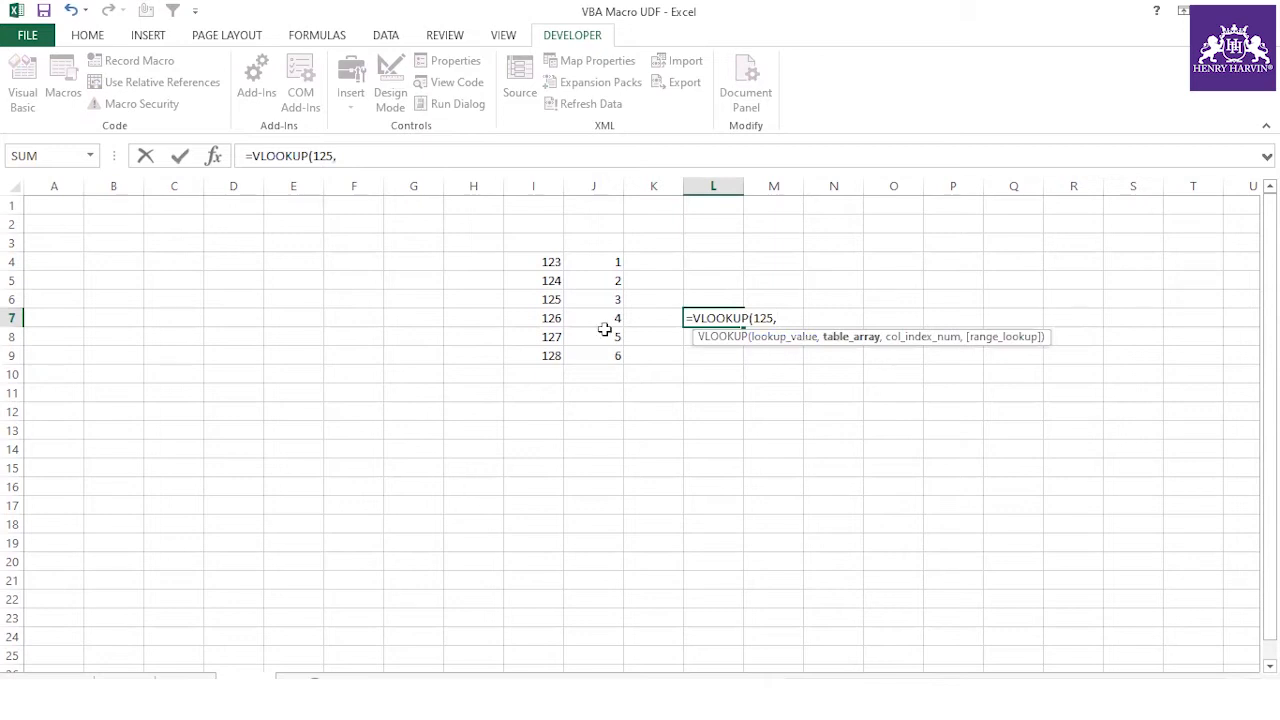
left_click(550, 263)
left_click_drag(549, 288, 586, 353)
type(",")
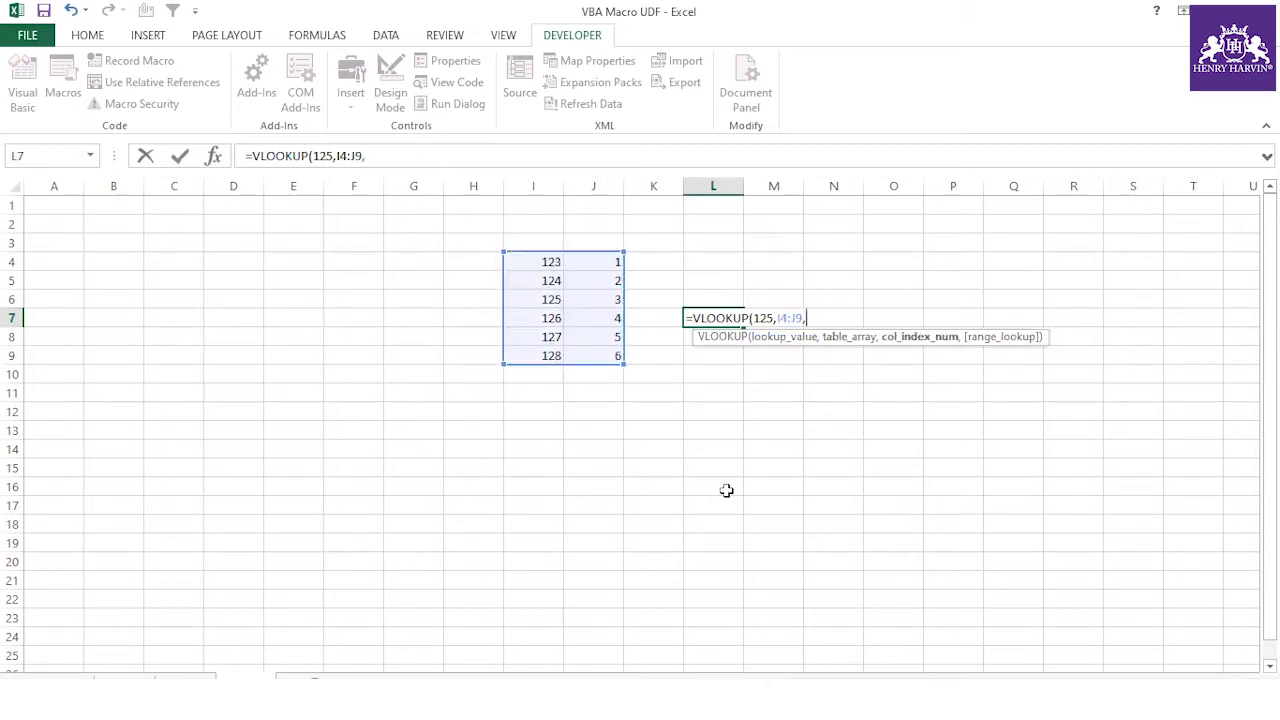
type("2,")
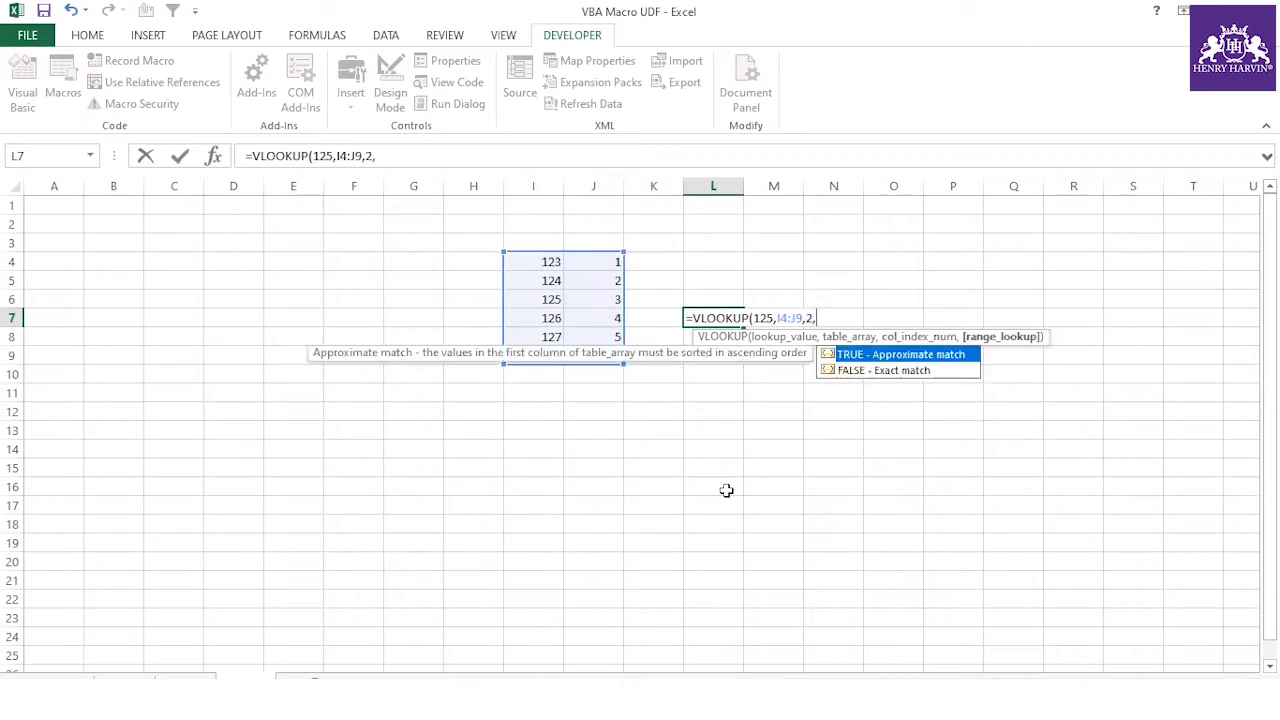
type("0)")
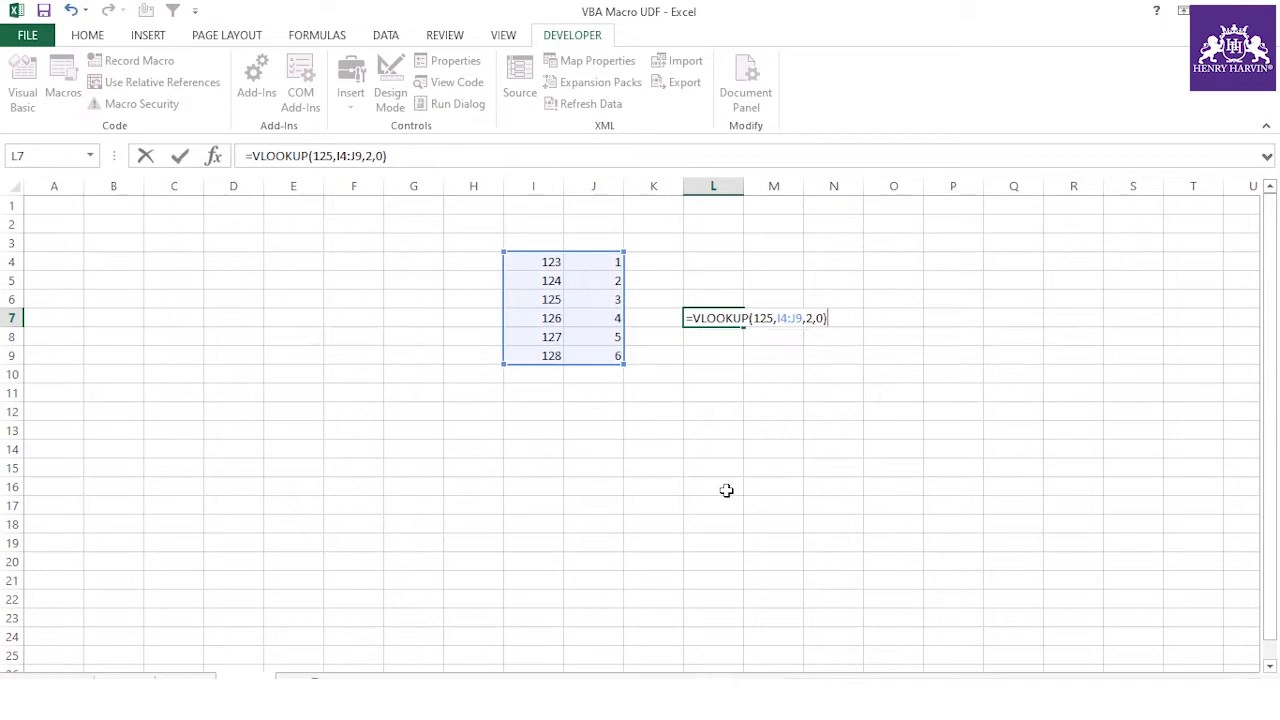
key("Return")
left_click(722, 318)
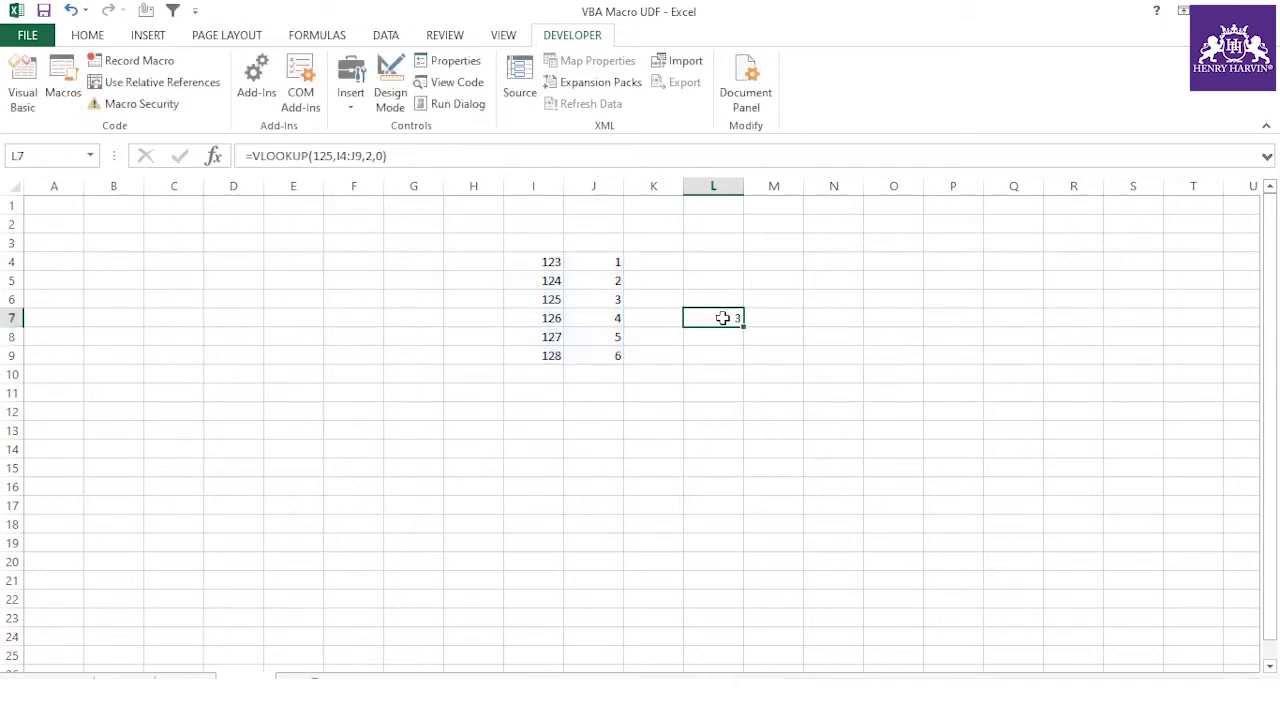
Highlight cells I6:J6 with a yellow fill
left_click_drag(551, 299, 612, 300)
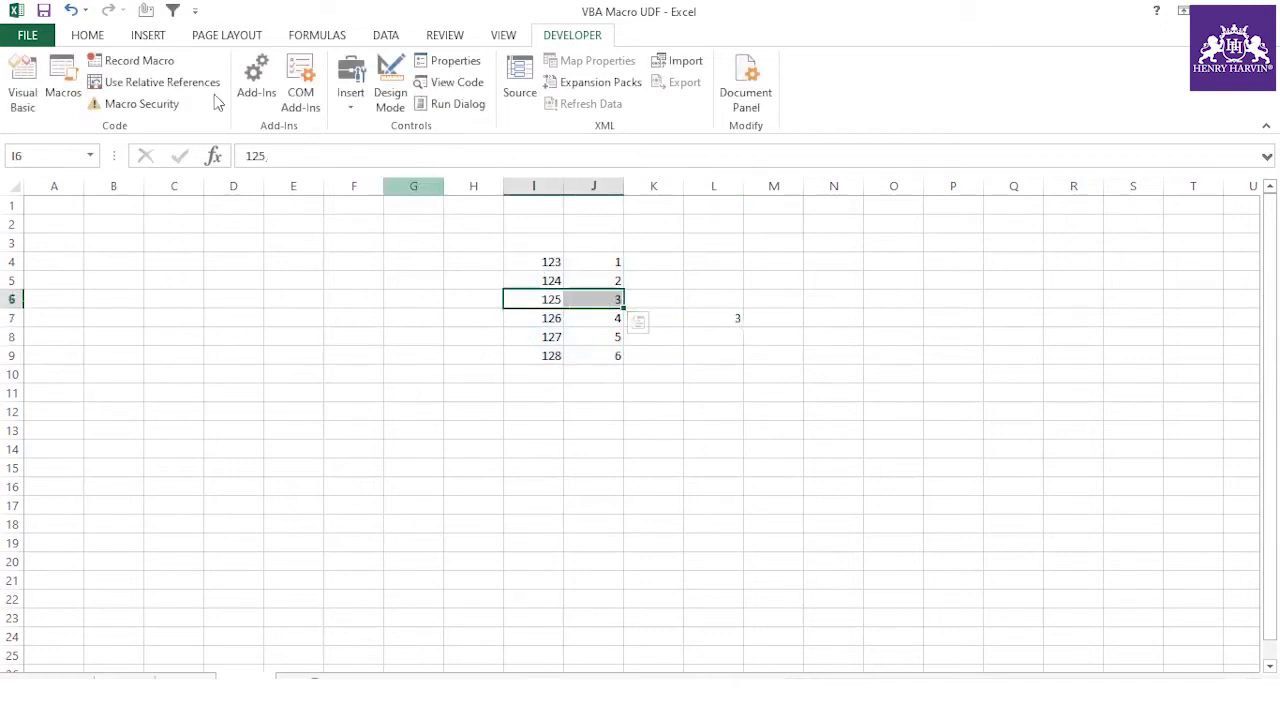
left_click(88, 35)
left_click(285, 96)
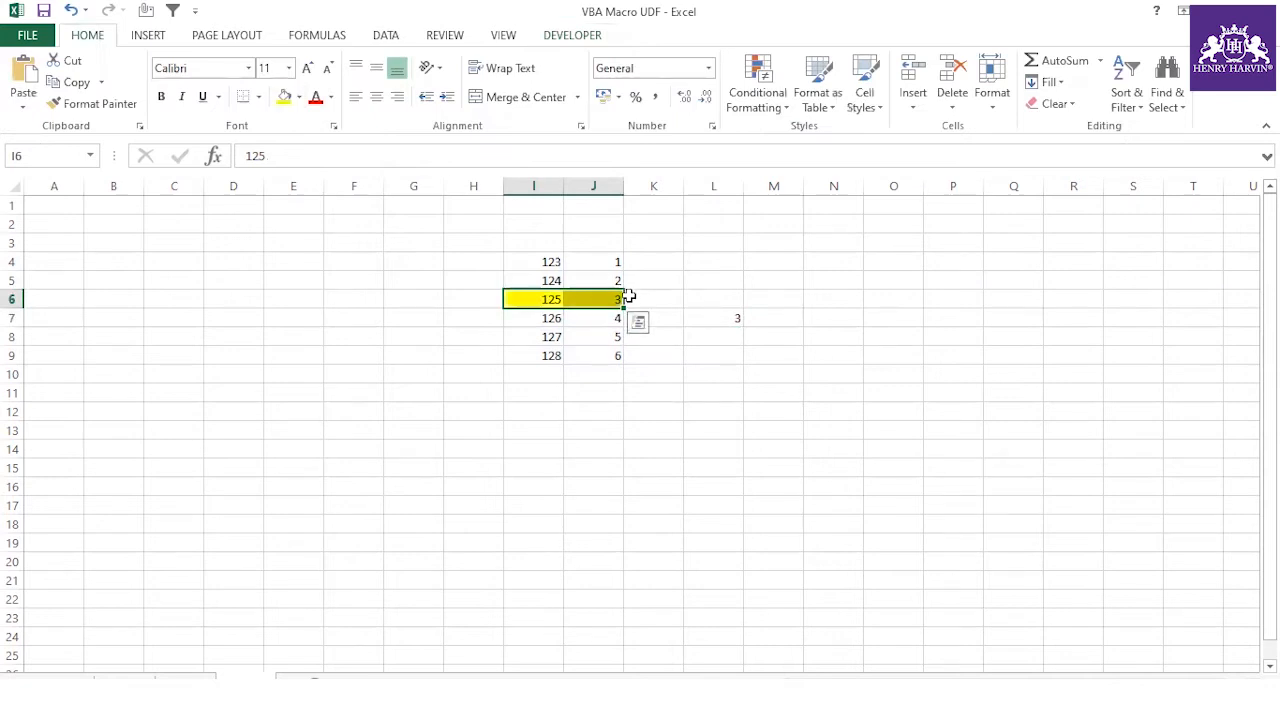
left_click(610, 300)
Change the range_lookup argument of the VLOOKUP formula in L7 to 1
left_click(713, 318)
key("F2")
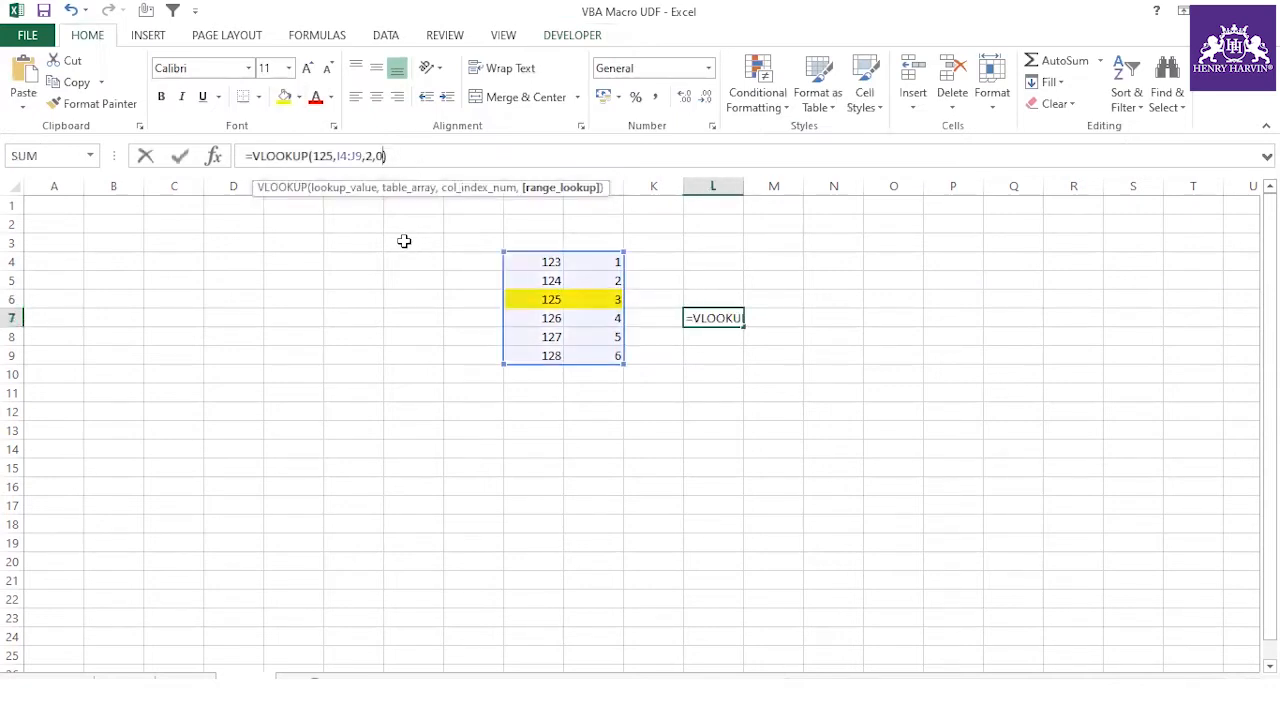
key("BackSpace")
type("1")
key("Return")
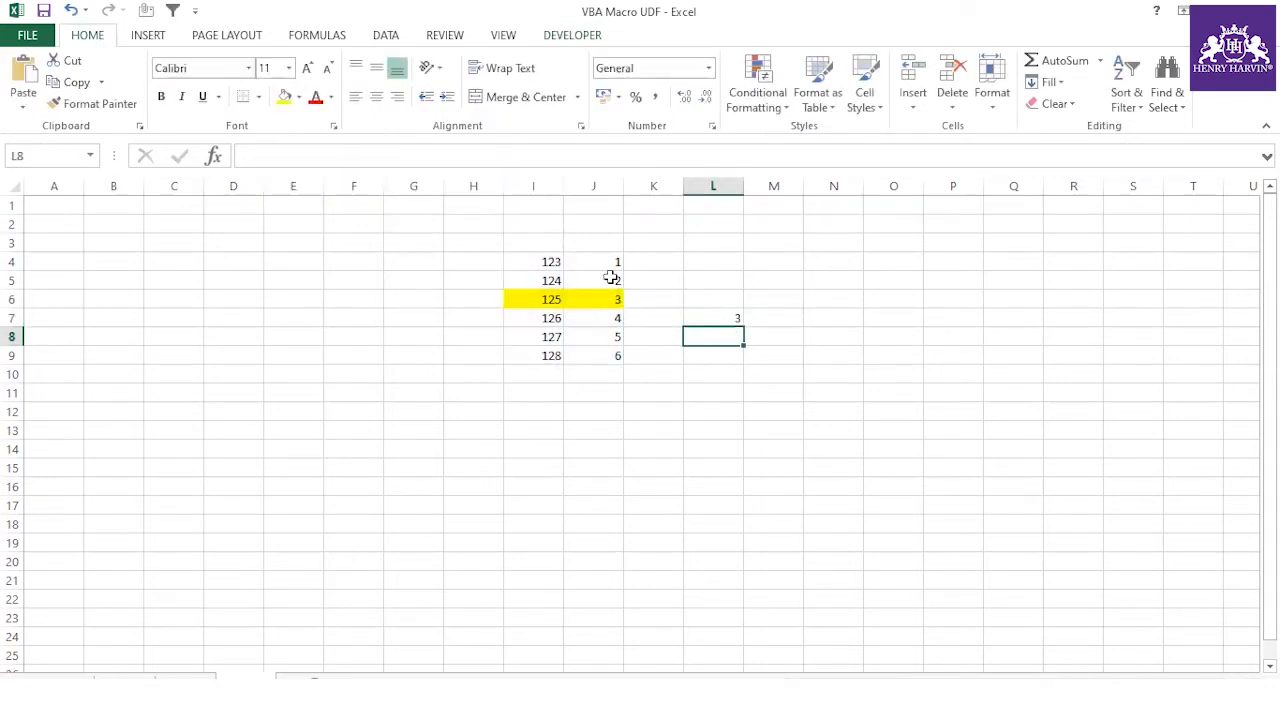
left_click(715, 318)
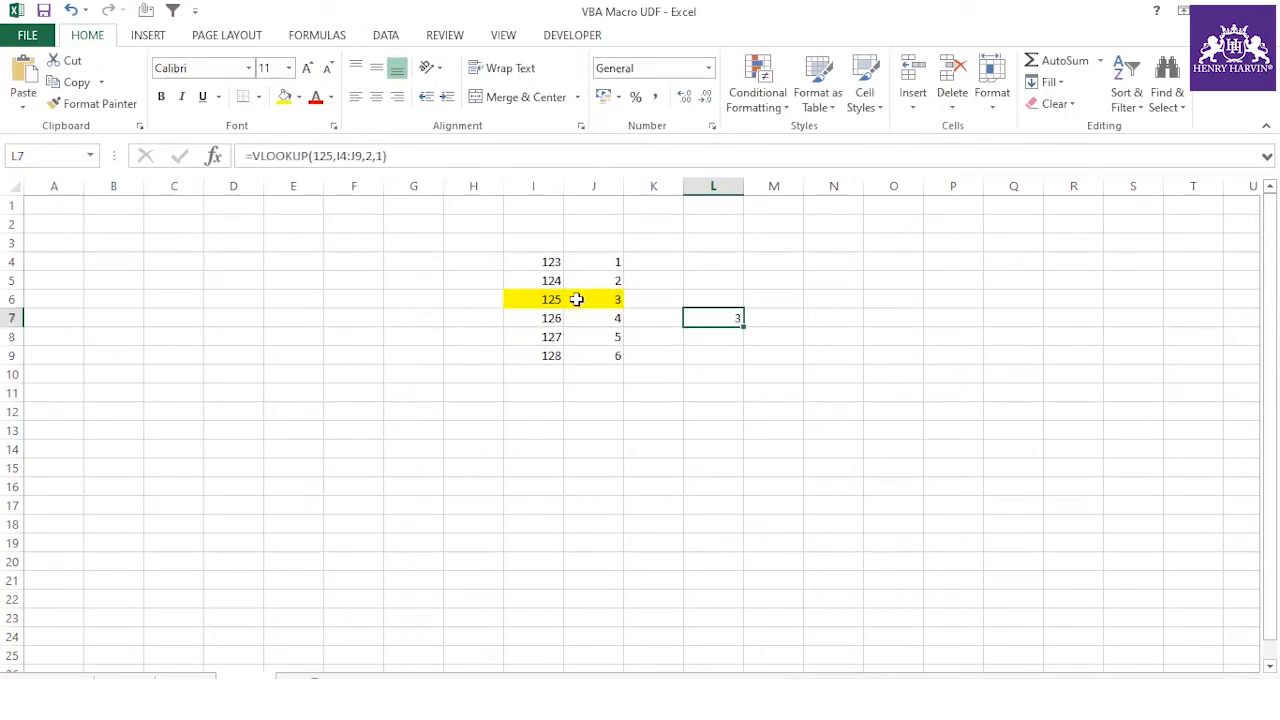
Remove the range_lookup argument from L7 so the formula reads =VLOOKUP(125,I4:J9,2)
left_click(533, 298)
left_click(698, 319)
left_click(386, 156)
key("BackSpace")
key("BackSpace")
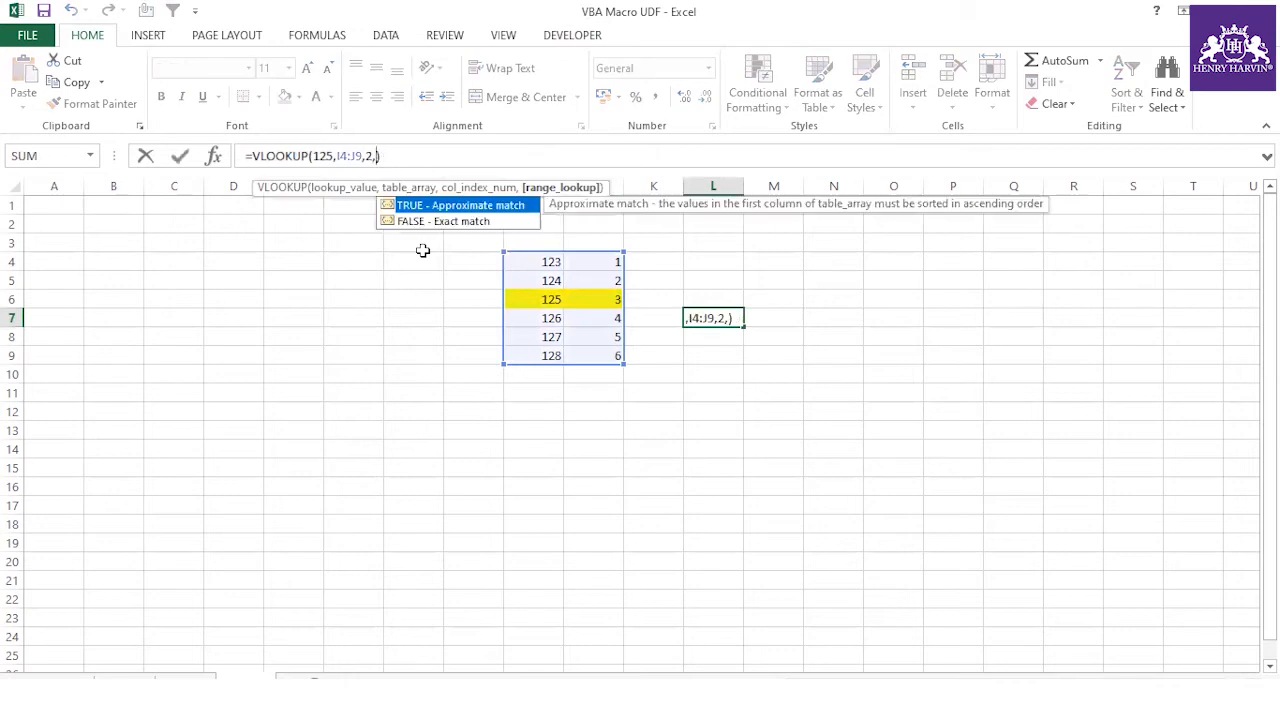
key("Return")
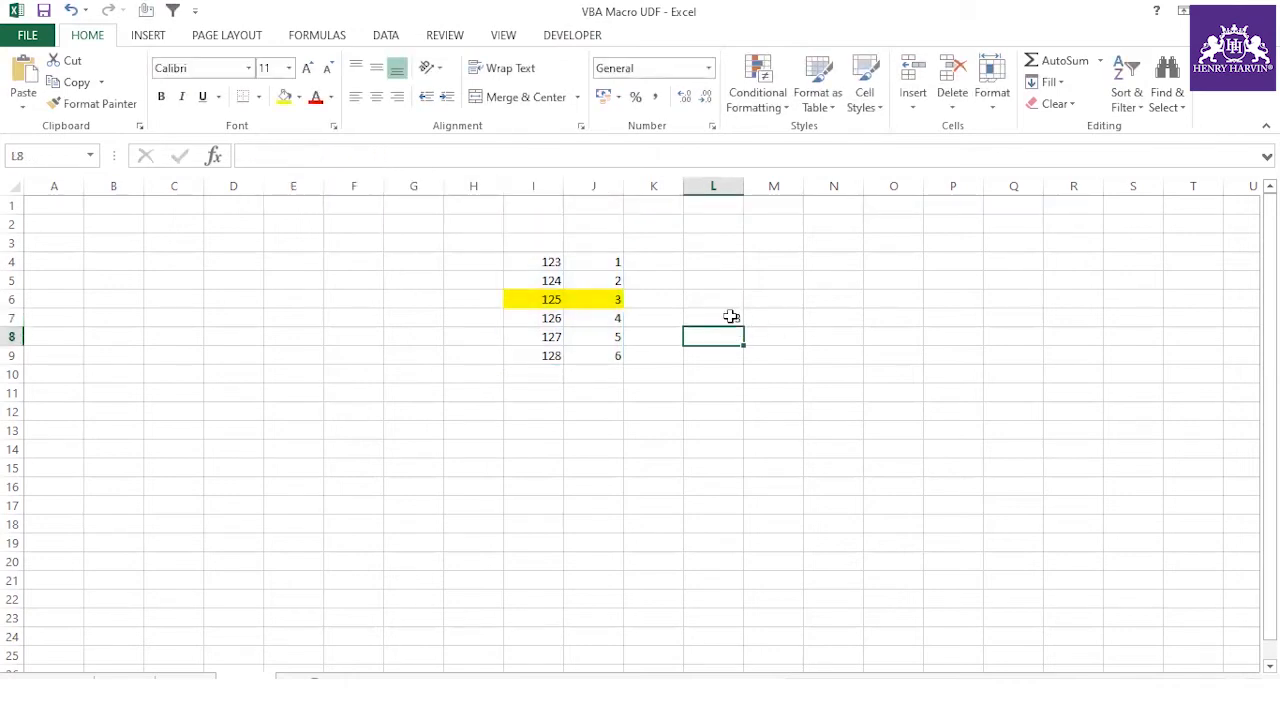
left_click(724, 316)
left_click(546, 299)
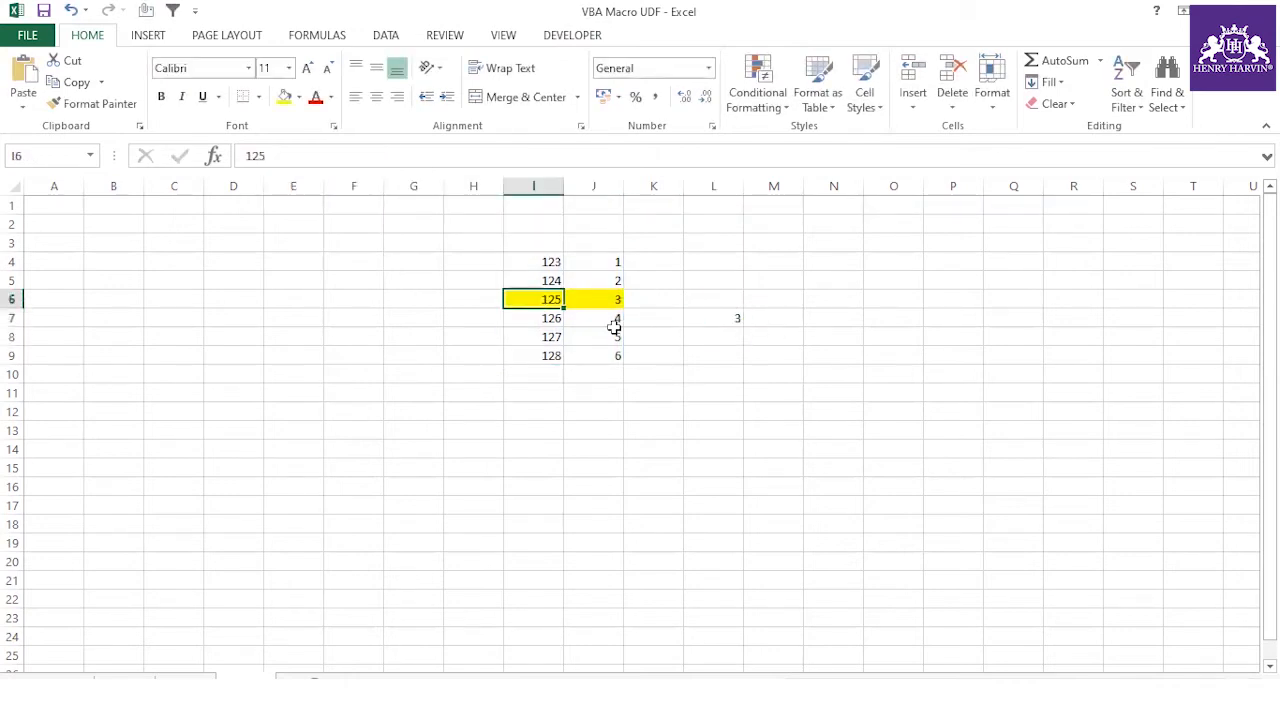
Change the lookup values in I4, I5 and I6 to 120, 122 and 127
left_click(549, 281)
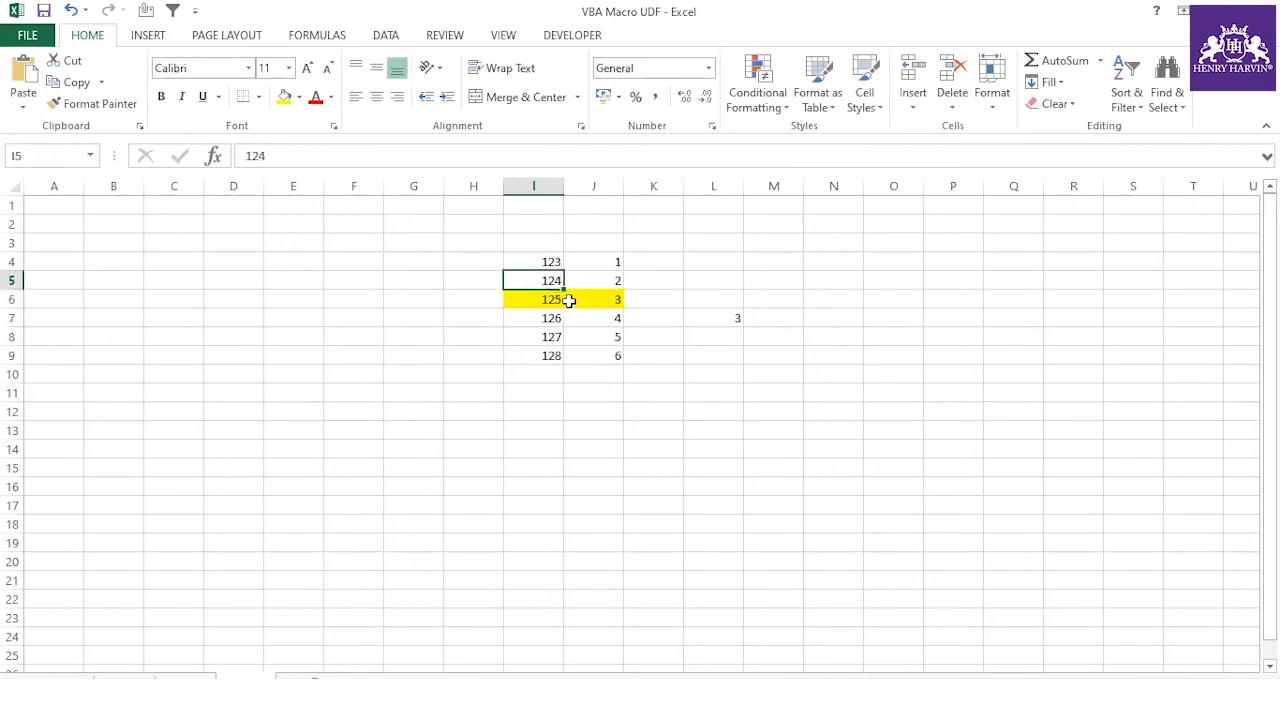
left_click(546, 261)
key("F2")
key("BackSpace")
type("0")
left_click(550, 281)
key("F2")
key("BackSpace")
type("2")
left_click(558, 299)
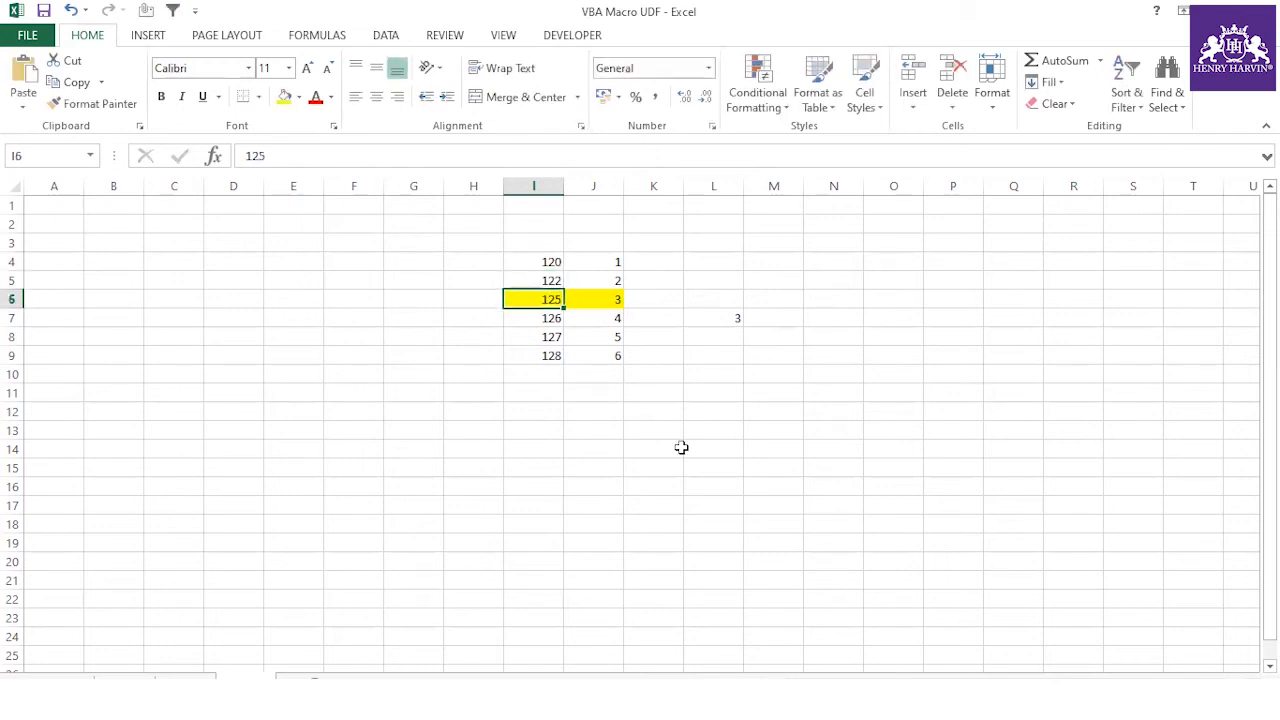
key("F2")
key("BackSpace")
type("7")
left_click(681, 451)
Change the lookup values in I7, I8 and I9 to 129, 136 and 167
left_click(551, 318)
key("F2")
key("BackSpace")
type("9")
left_click(560, 337)
key("F2")
key("BackSpace")
key("BackSpace")
type("36")
left_click(553, 355)
key("F2")
key("BackSpace")
key("BackSpace")
type("67")
left_click(572, 410)
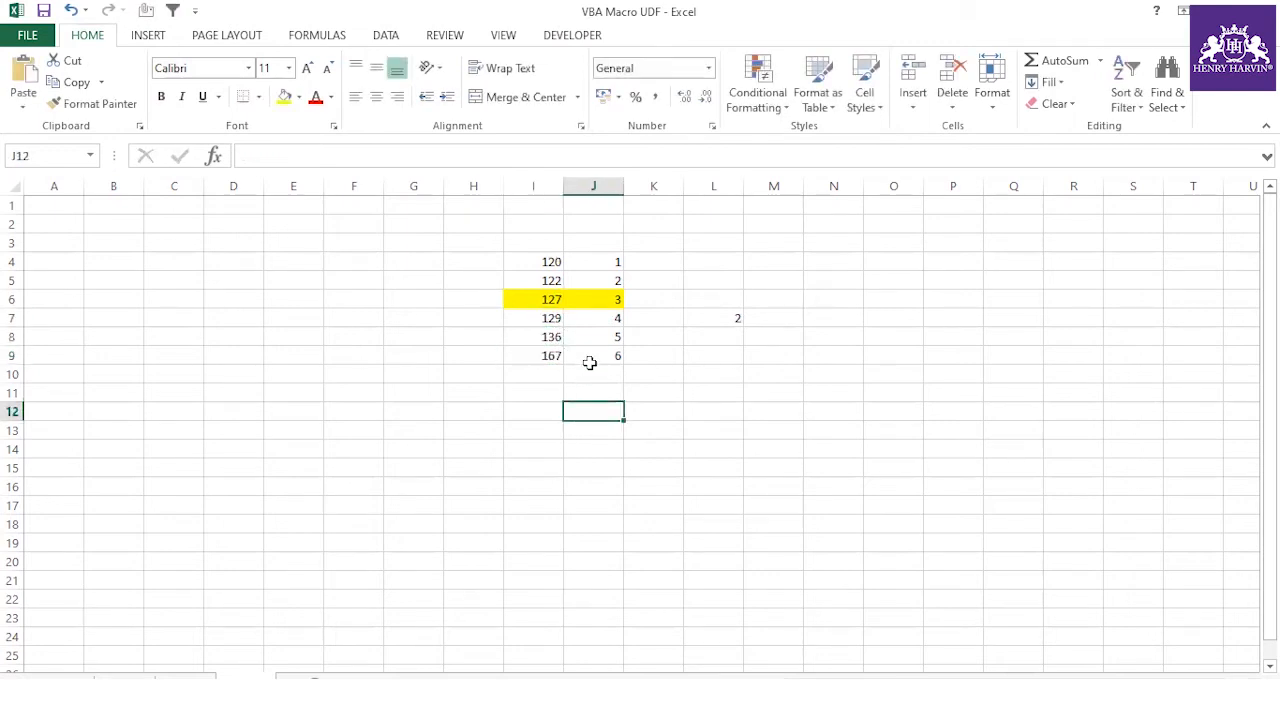
Replace the contents of L7 with the exact-match formula =VLOOKUP(125,I4:J9,2,FALSE)
left_click(729, 318)
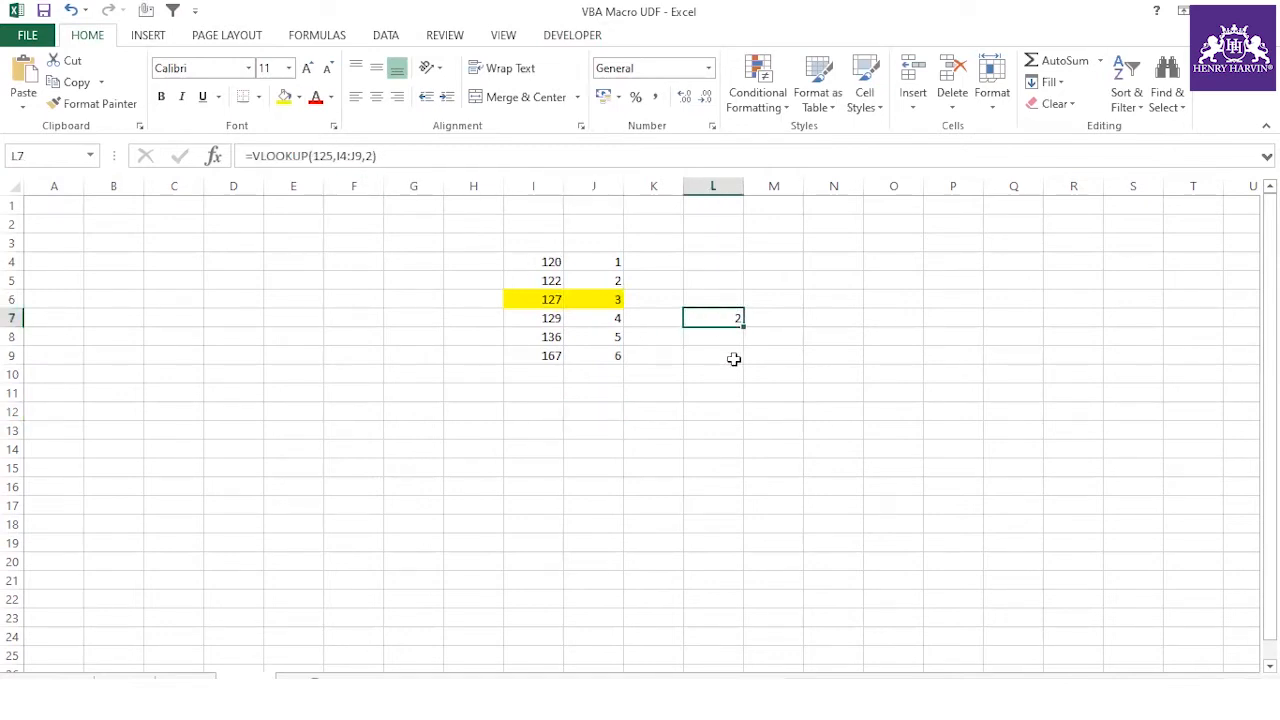
key("Delete")
type("=vlo")
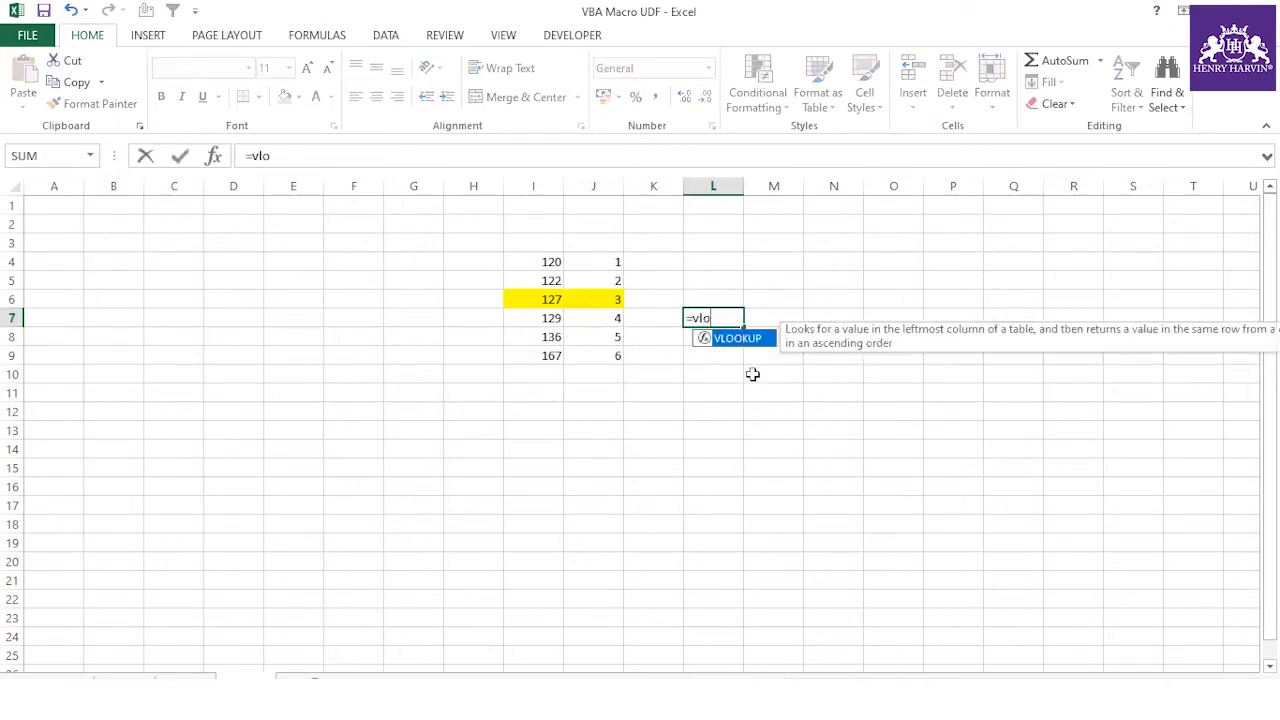
double_click(737, 342)
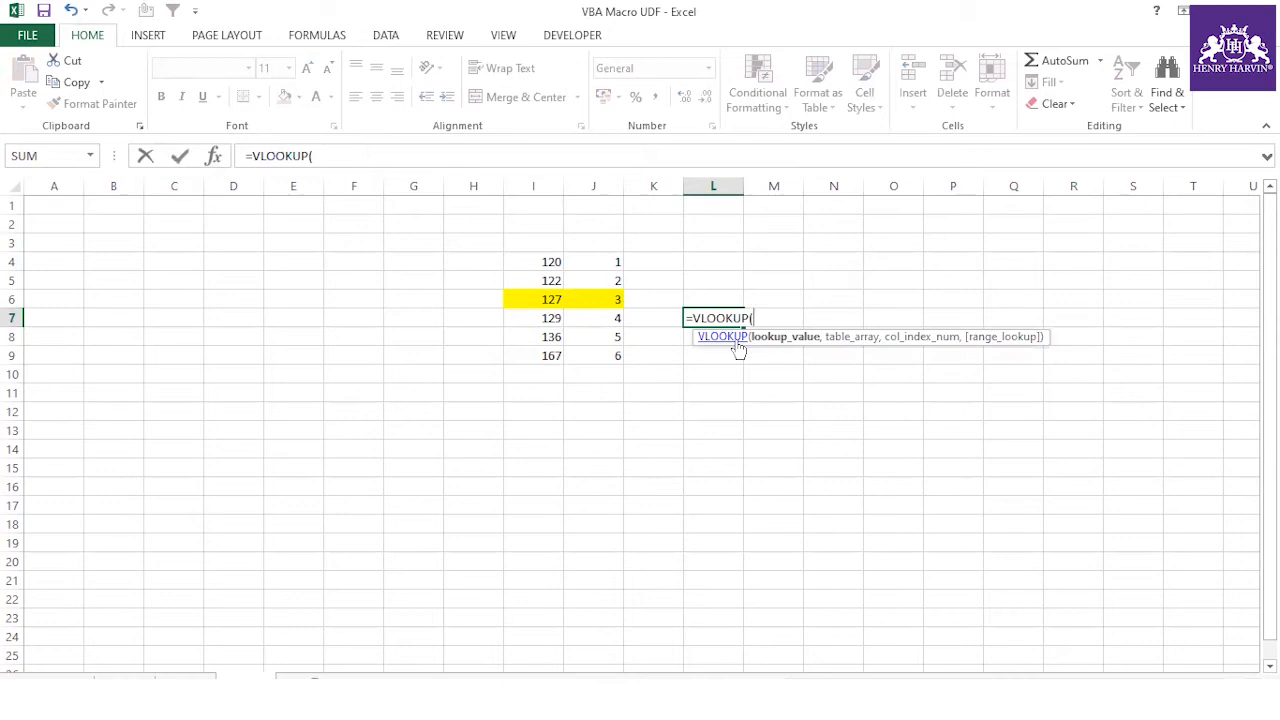
type("125,")
left_click_drag(530, 260, 585, 353)
type(",")
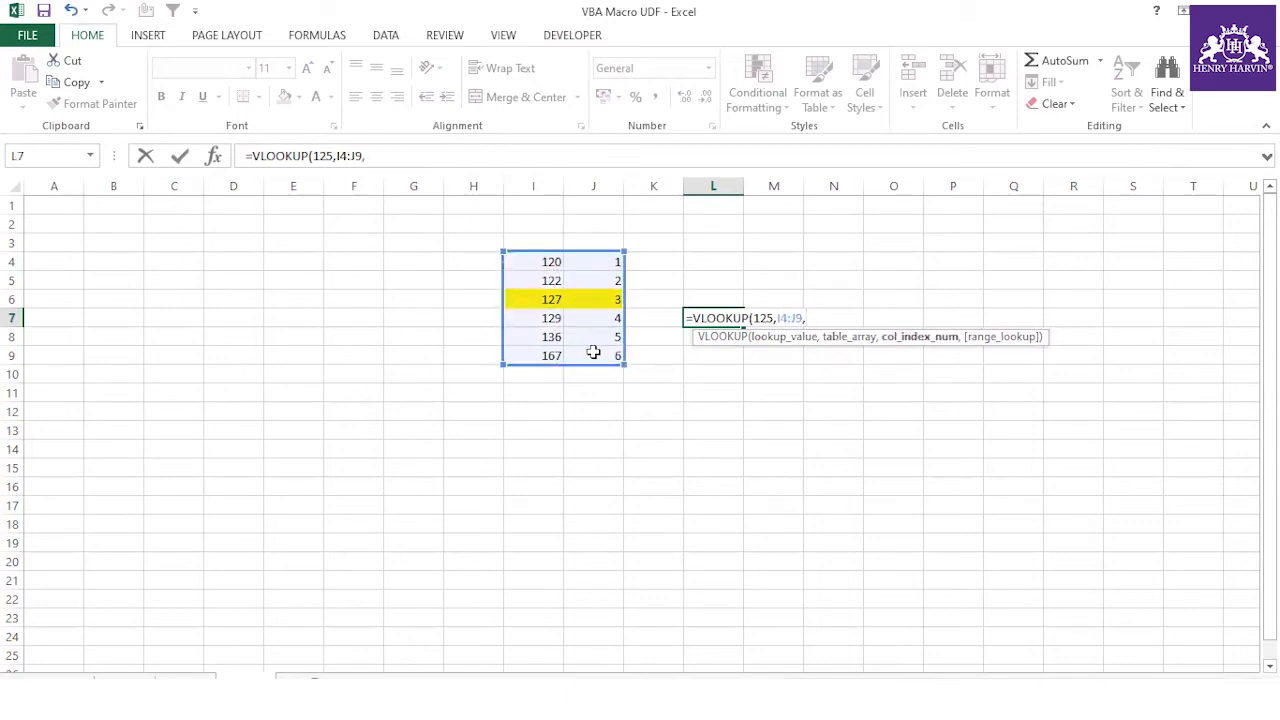
type("2,")
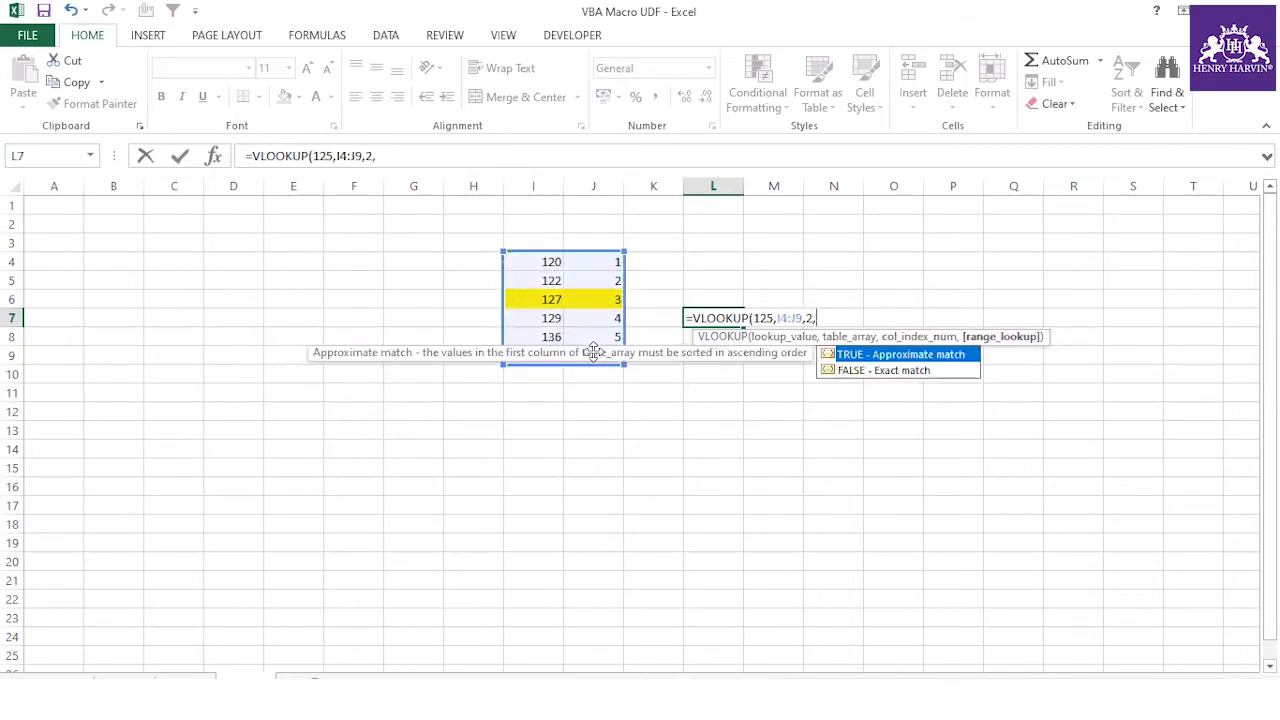
double_click(885, 370)
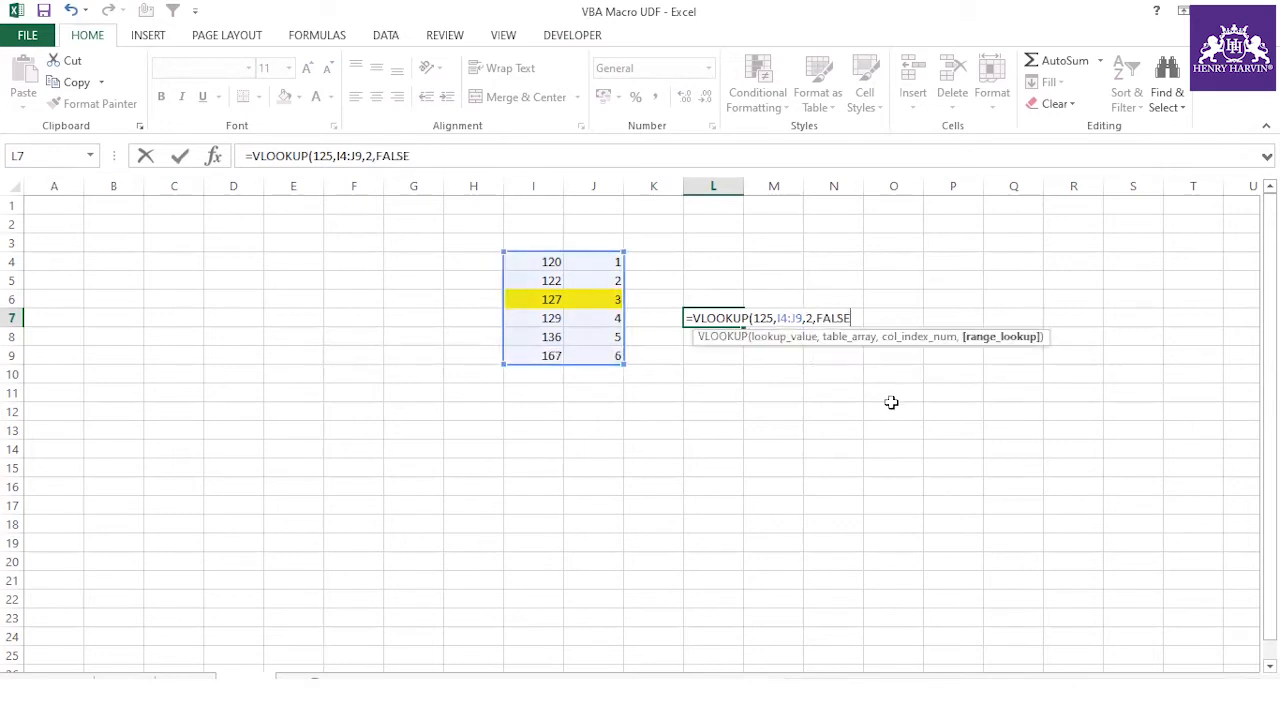
key("Return")
Change the range_lookup argument of the VLOOKUP formula in L7 from FALSE to 0
left_click(690, 322)
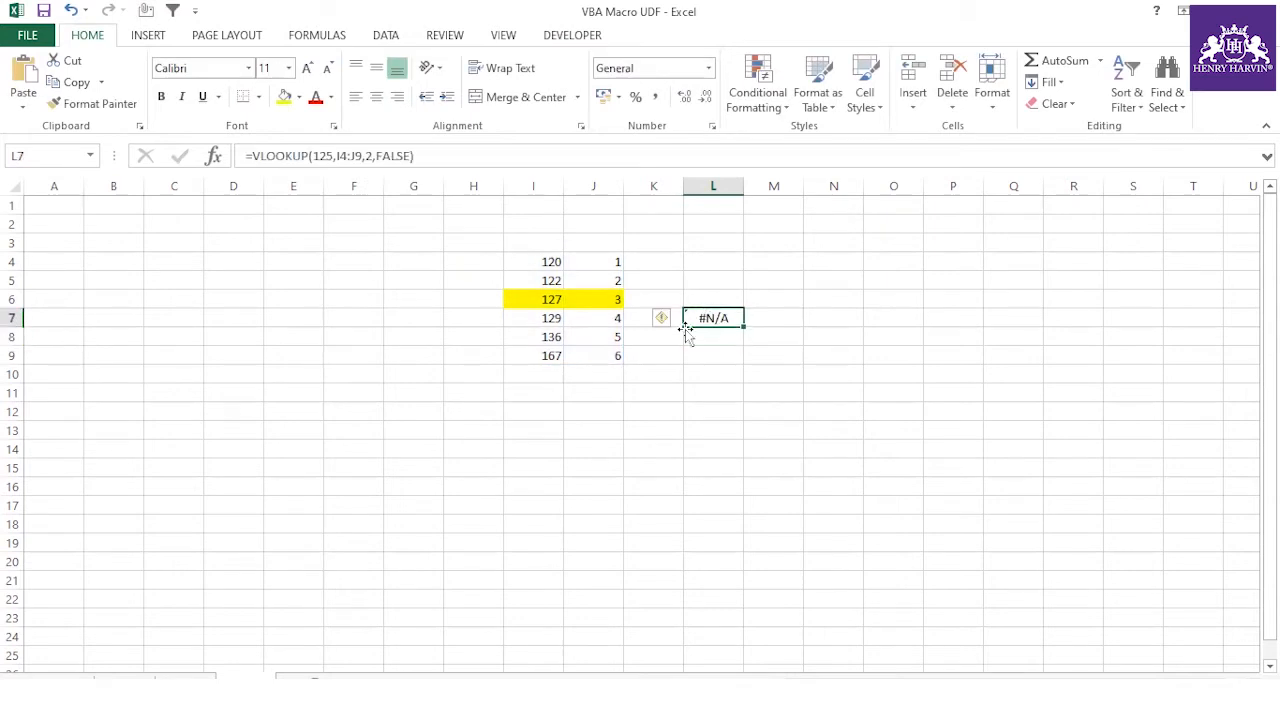
left_click(410, 155)
left_click_drag(412, 155, 378, 155)
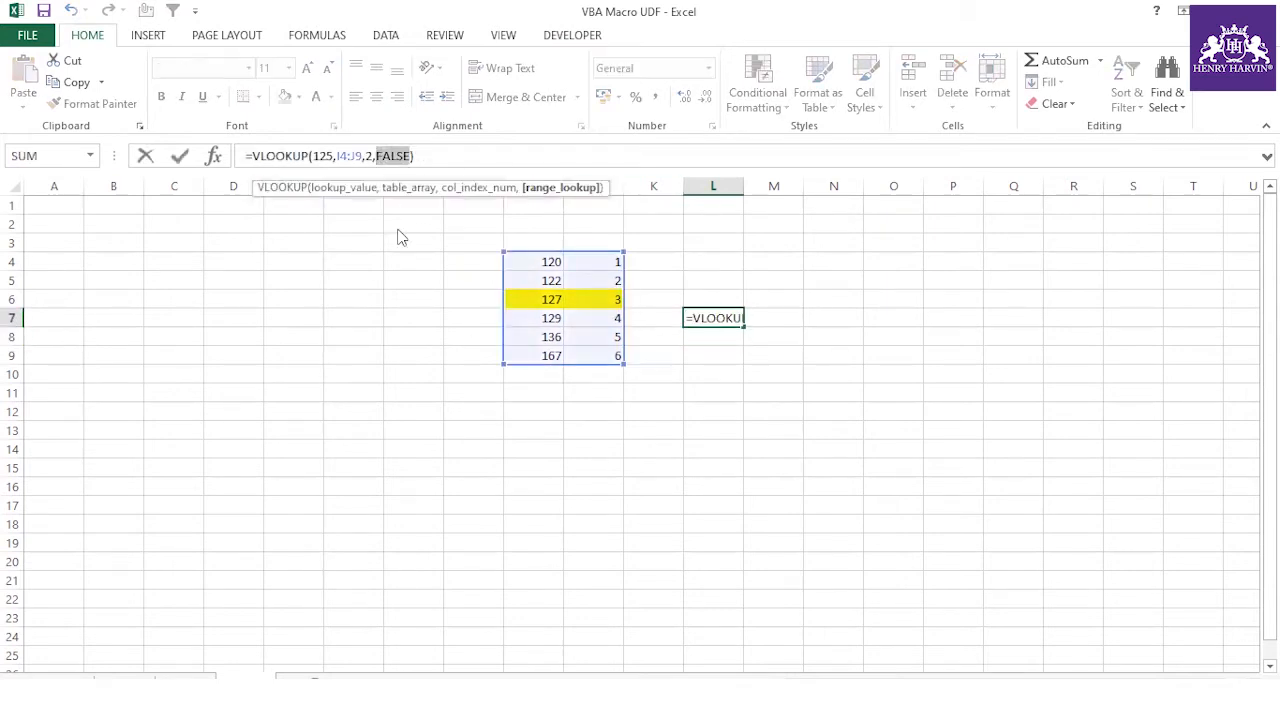
key("Return")
Delete the range_lookup argument from L7 so the formula reads =VLOOKUP(125,I4:J9,2)
left_click(722, 317)
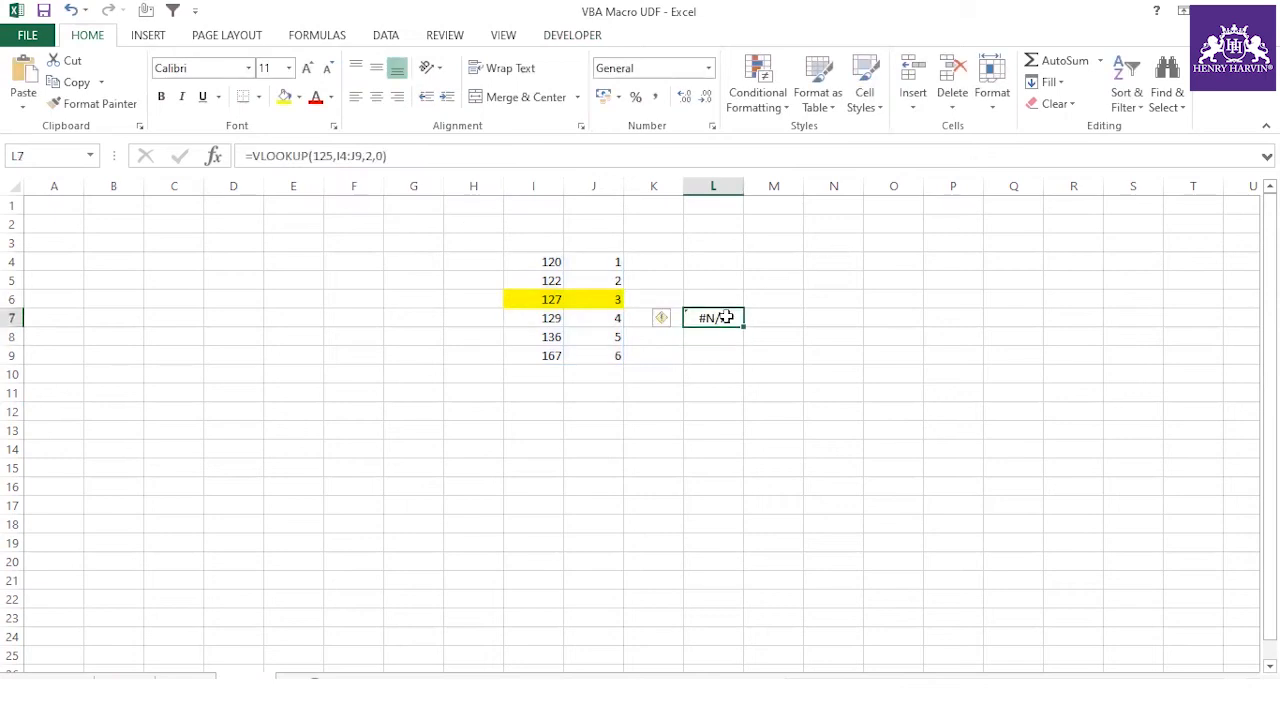
left_click(382, 157)
key("BackSpace")
key("BackSpace")
key("Return")
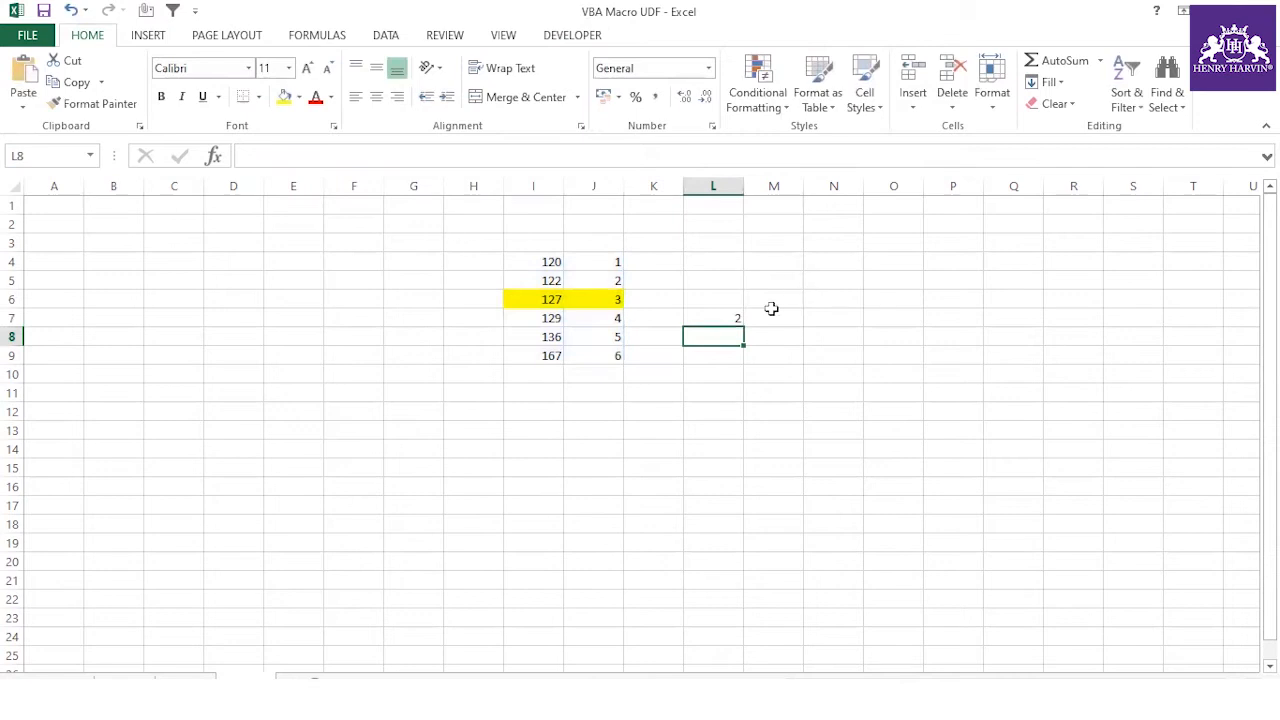
View the match options offered for the range_lookup argument of the VLOOKUP formula in L7
left_click(716, 313)
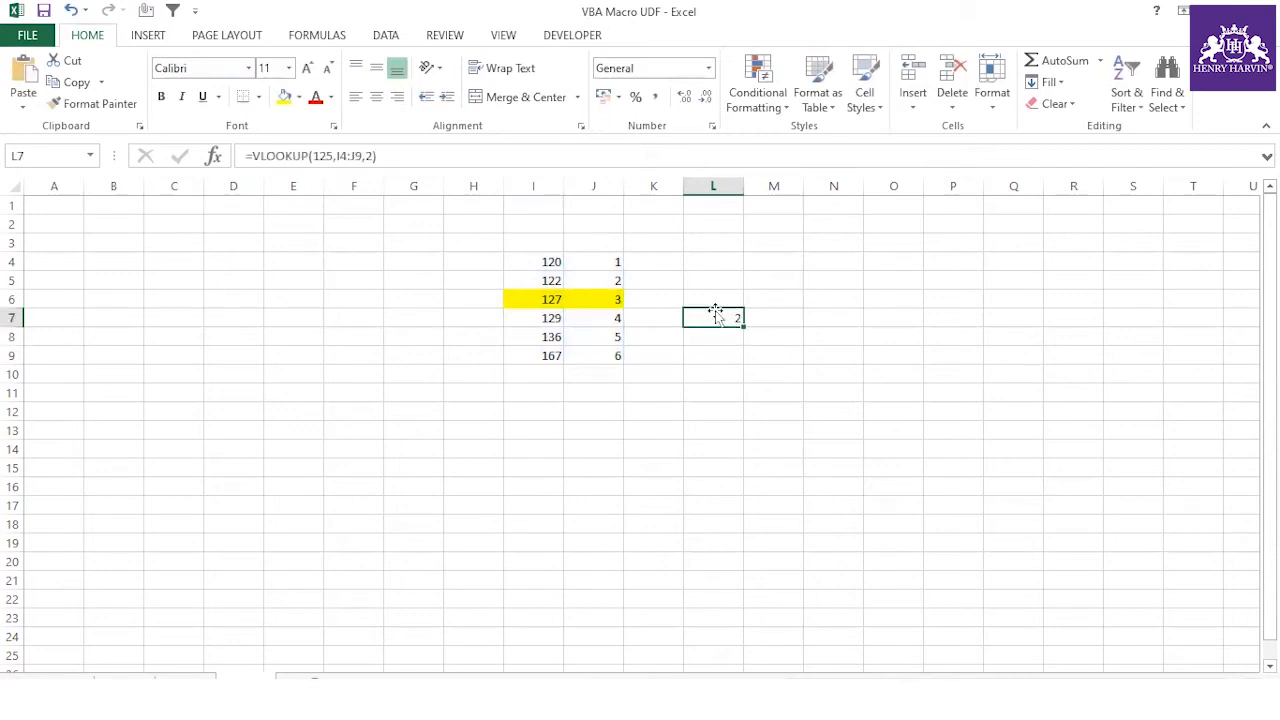
left_click(372, 157)
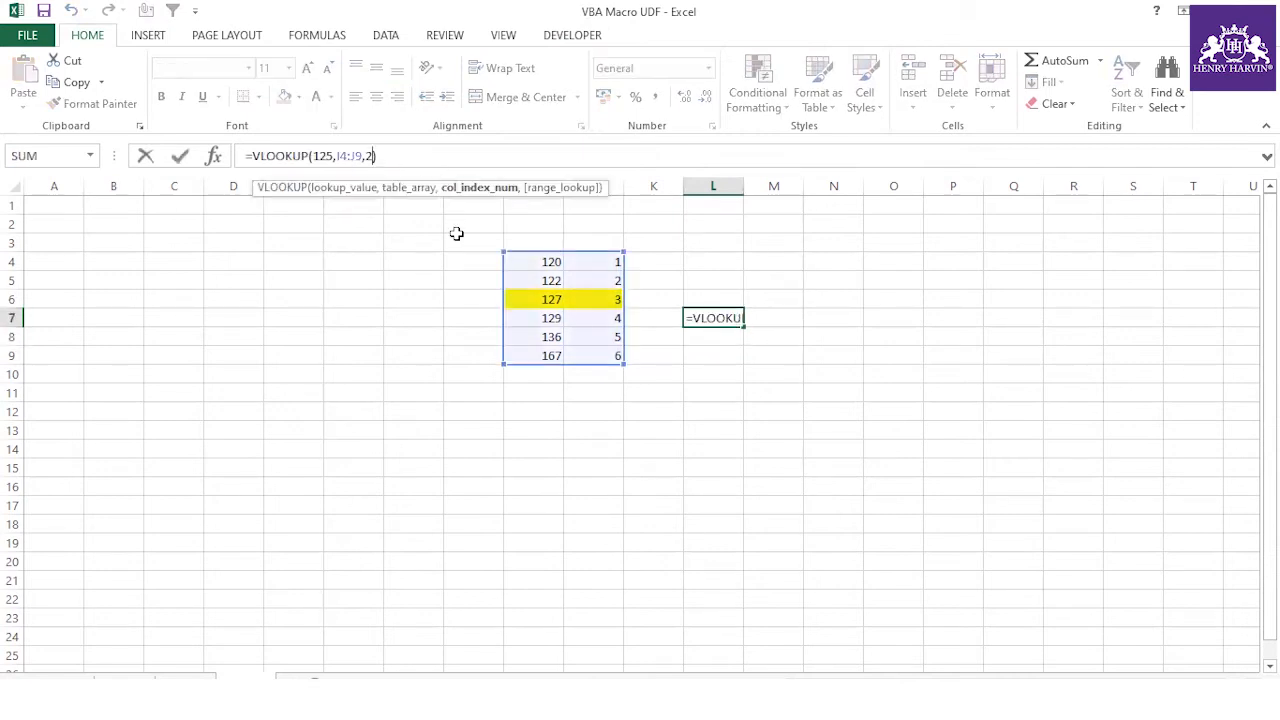
type(",")
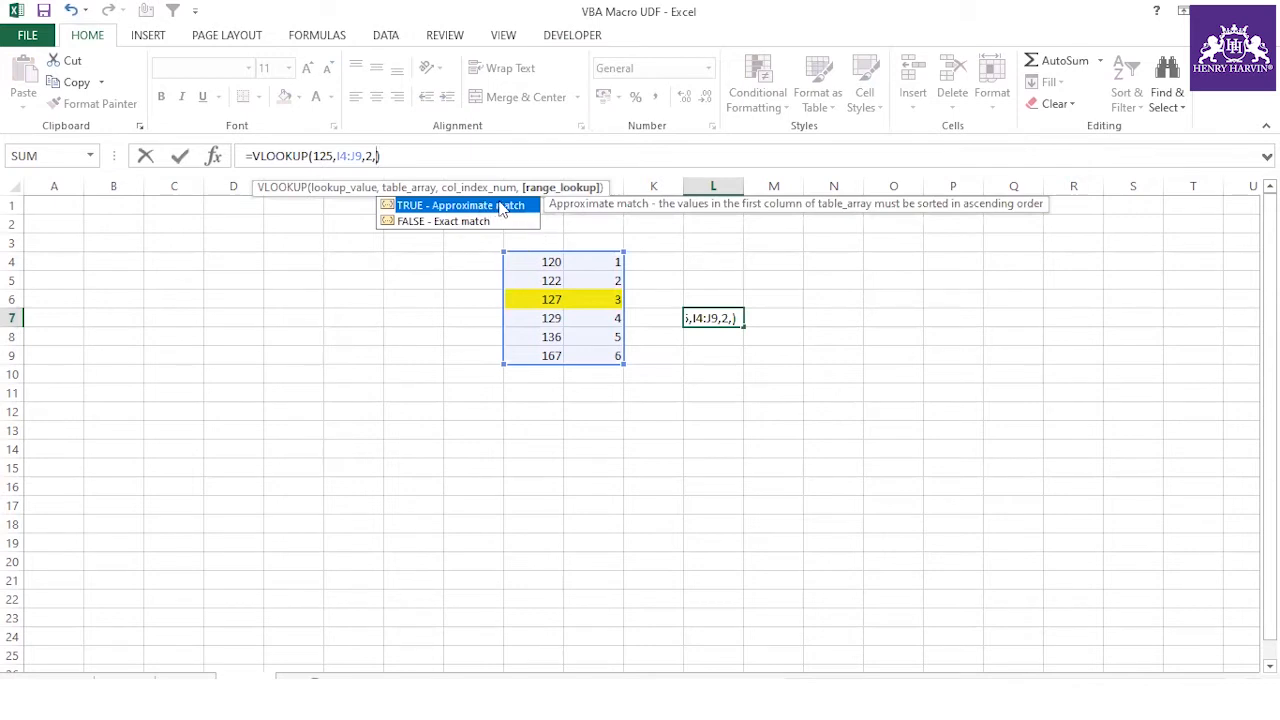
key("BackSpace")
key("Return")
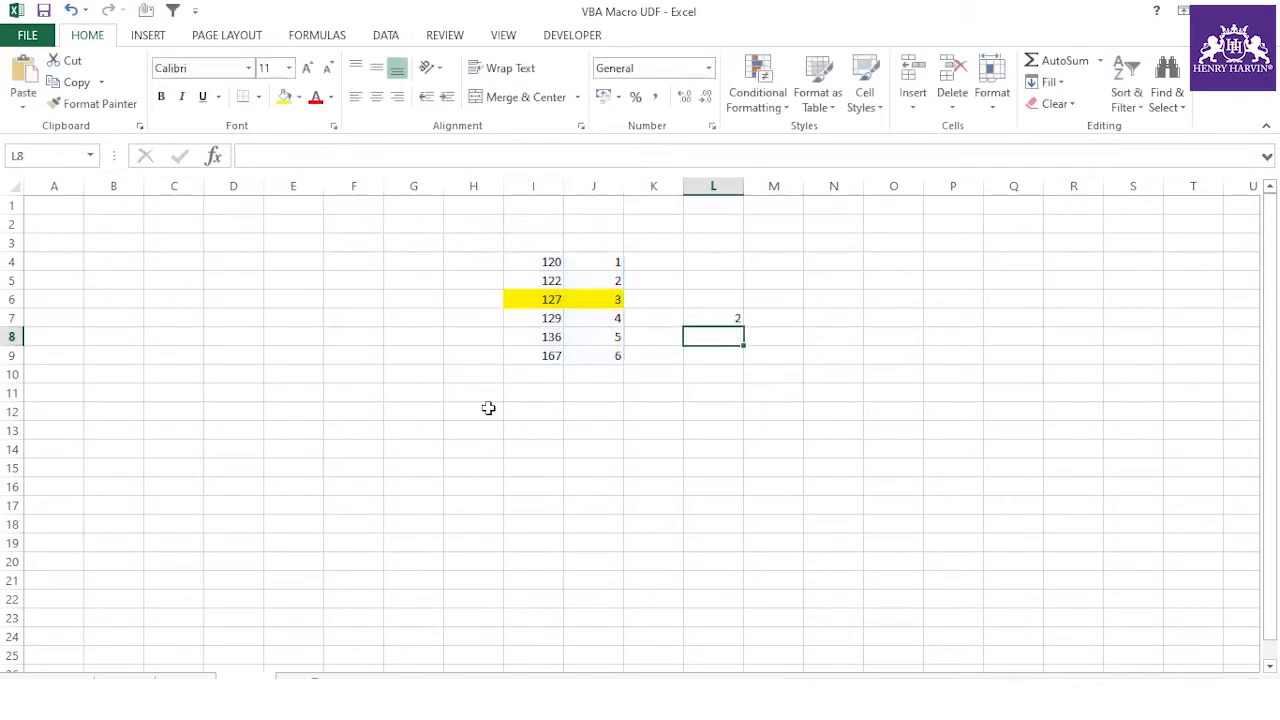
Examine the VLOOKUP formula in L7 against the table I4:J9, especially the rows for 120 and 122
left_click(725, 316)
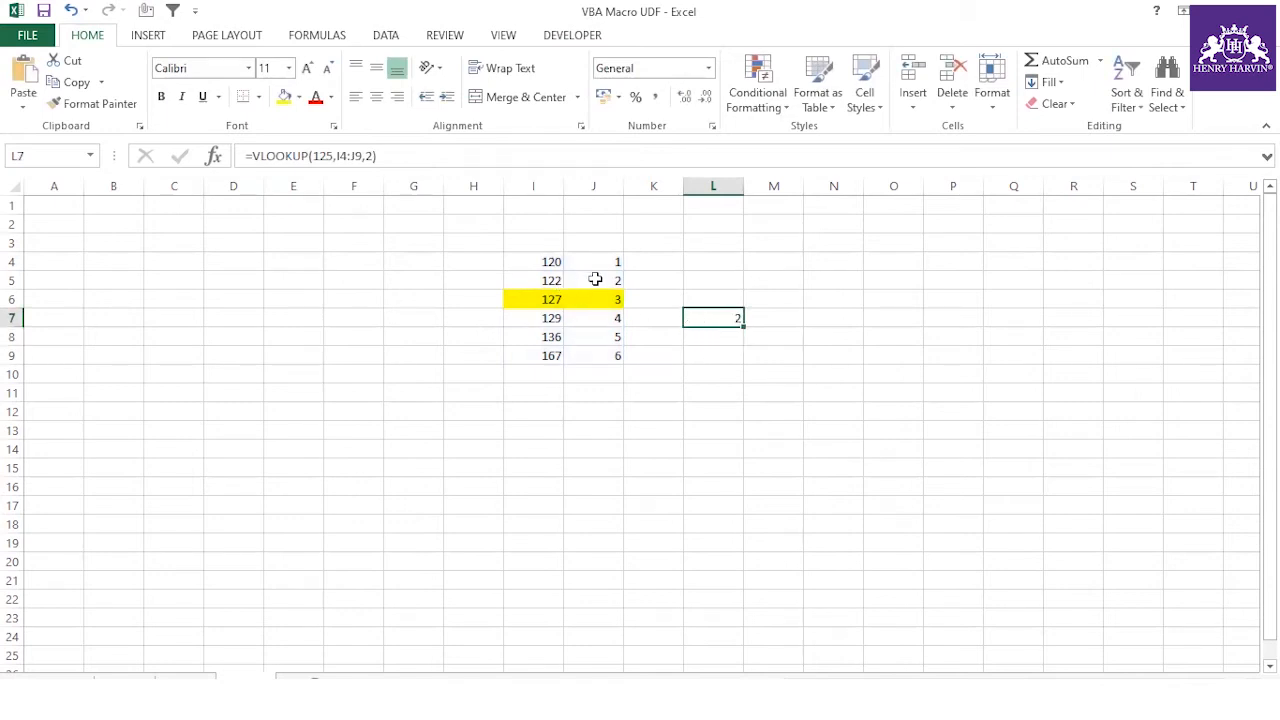
left_click_drag(551, 262, 605, 350)
left_click_drag(551, 262, 591, 357)
left_click(553, 263)
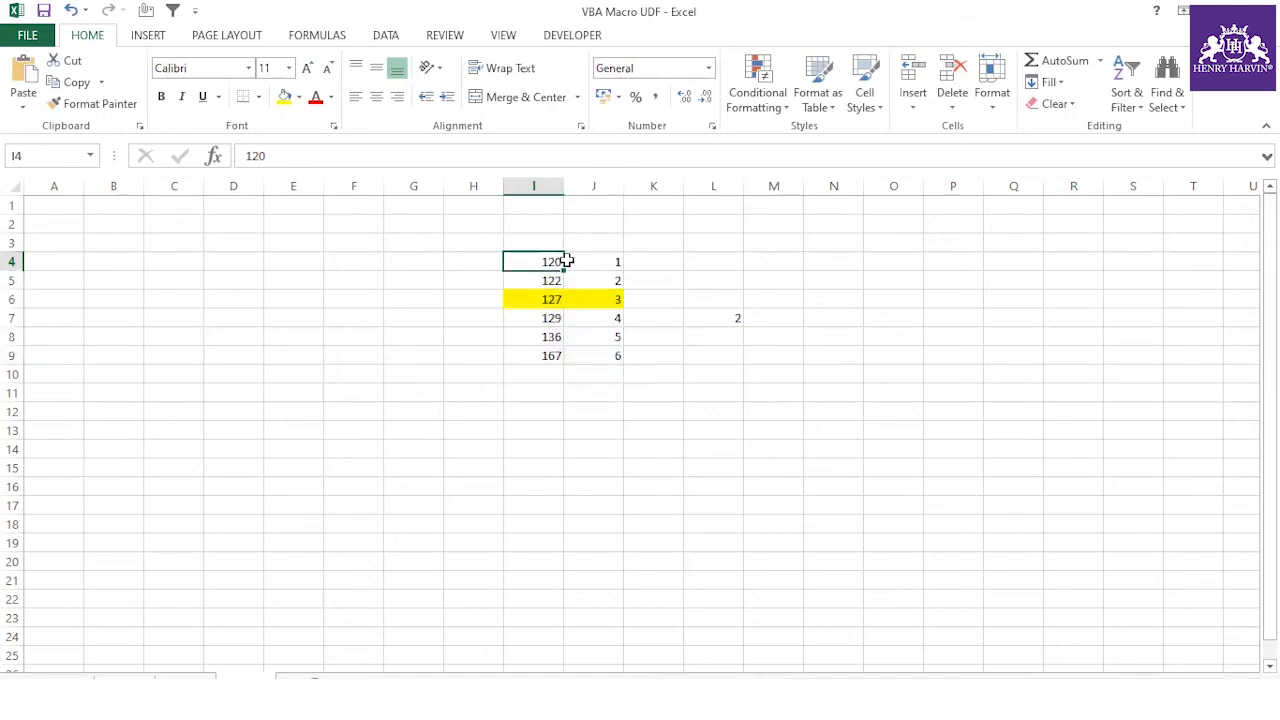
left_click_drag(557, 261, 595, 262)
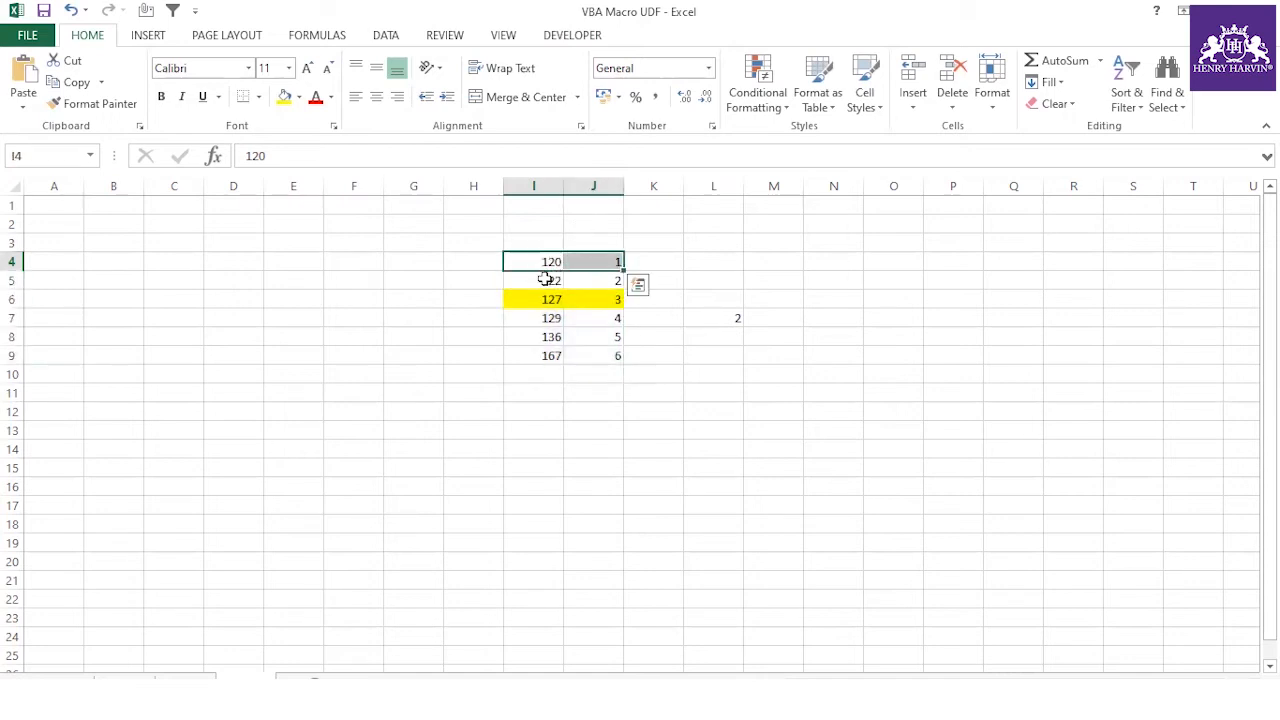
left_click(544, 279)
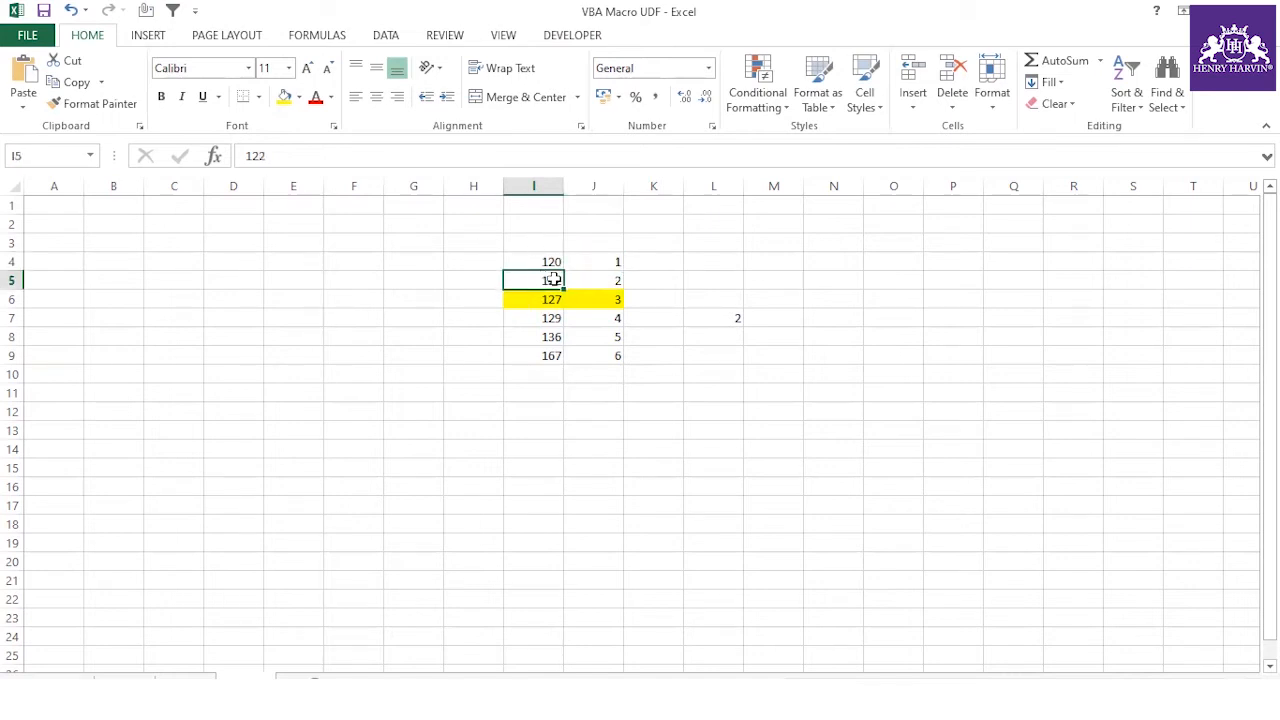
left_click_drag(550, 279, 598, 281)
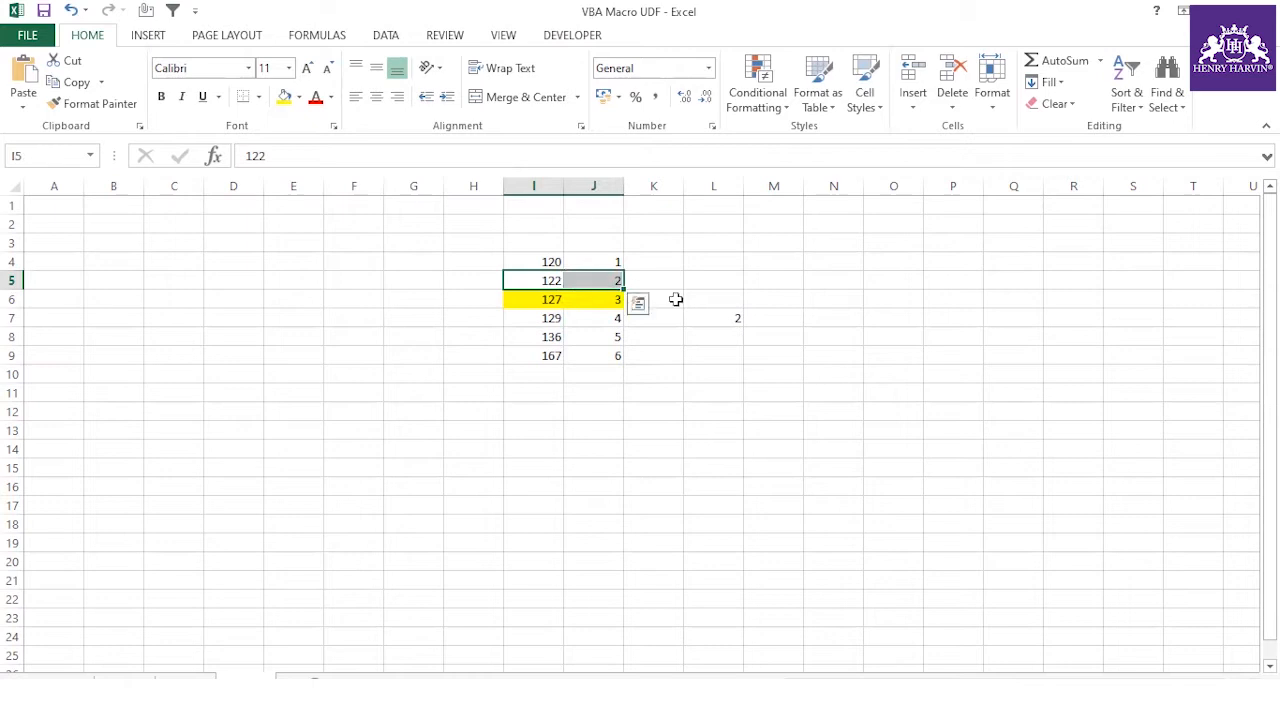
Add 1 as the range_lookup argument of the VLOOKUP formula in L7 for an approximate match
left_click(714, 316)
left_click(373, 157)
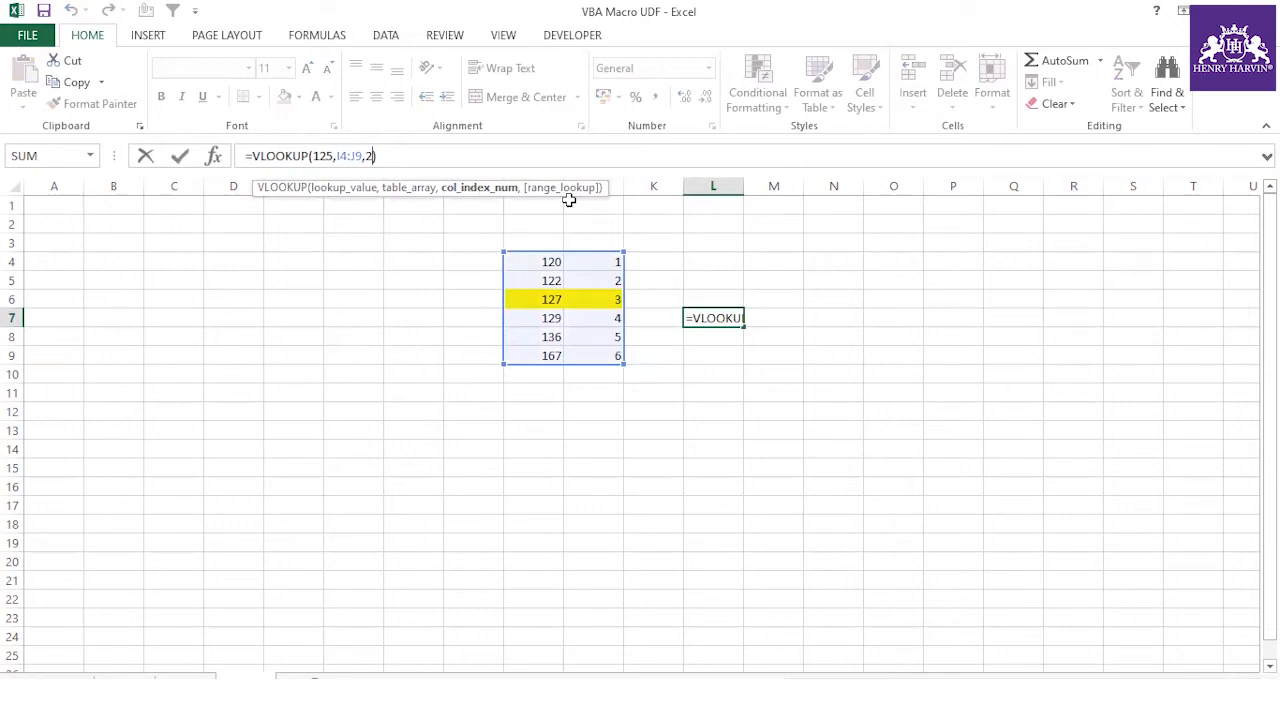
type(",1")
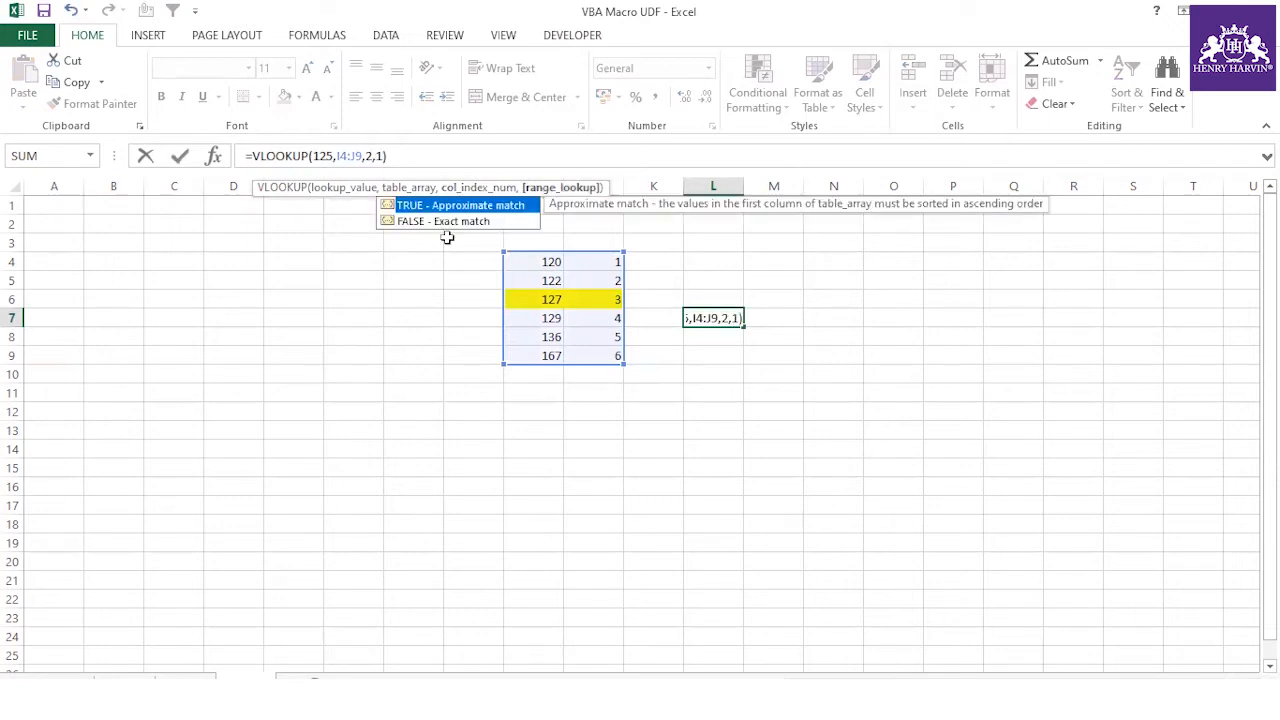
key("Escape")
key("Escape")
left_click(763, 399)
Remove the range_lookup value 1 from L7, leaving the formula =VLOOKUP(125,I4:J9,2)
left_click(732, 320)
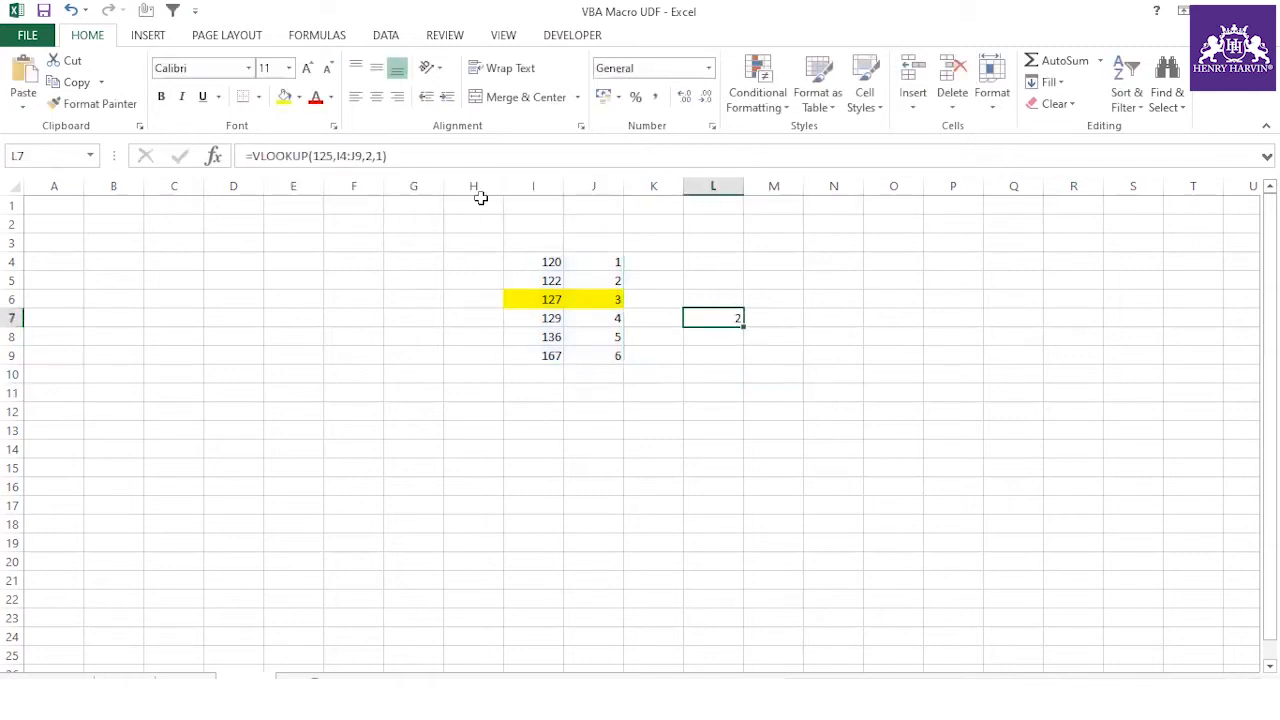
left_click(387, 155)
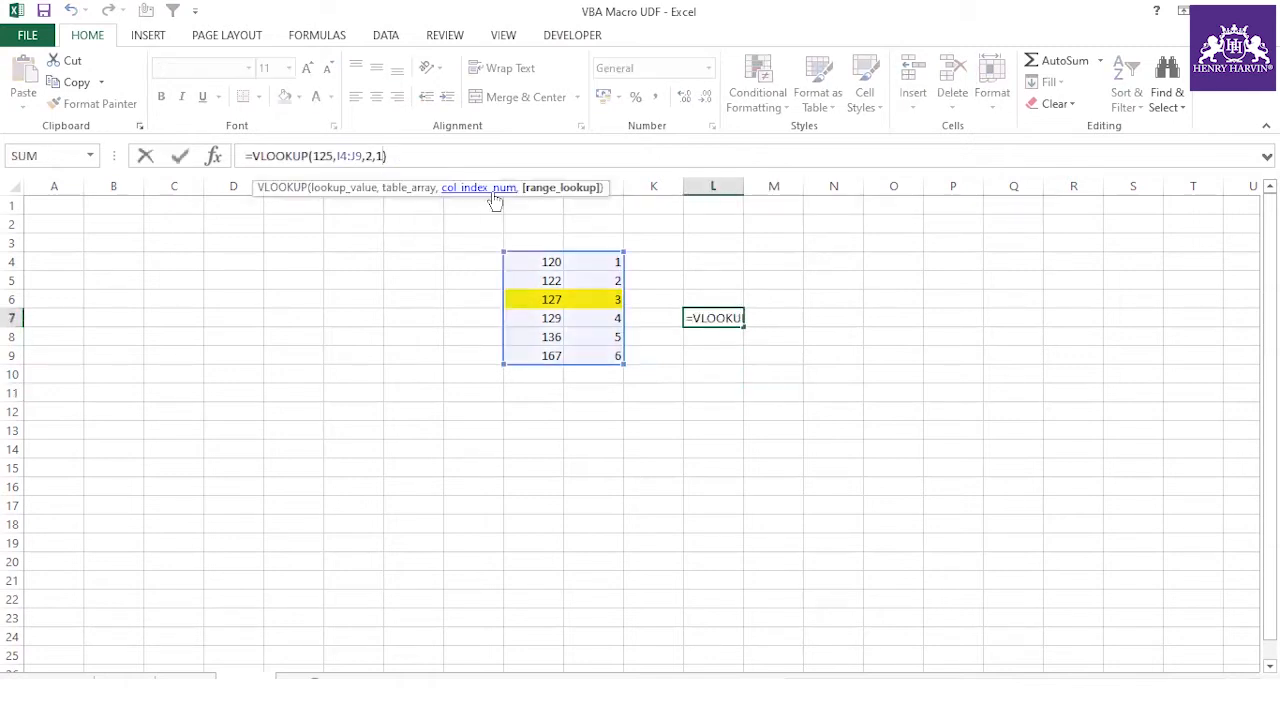
key("BackSpace")
key("BackSpace")
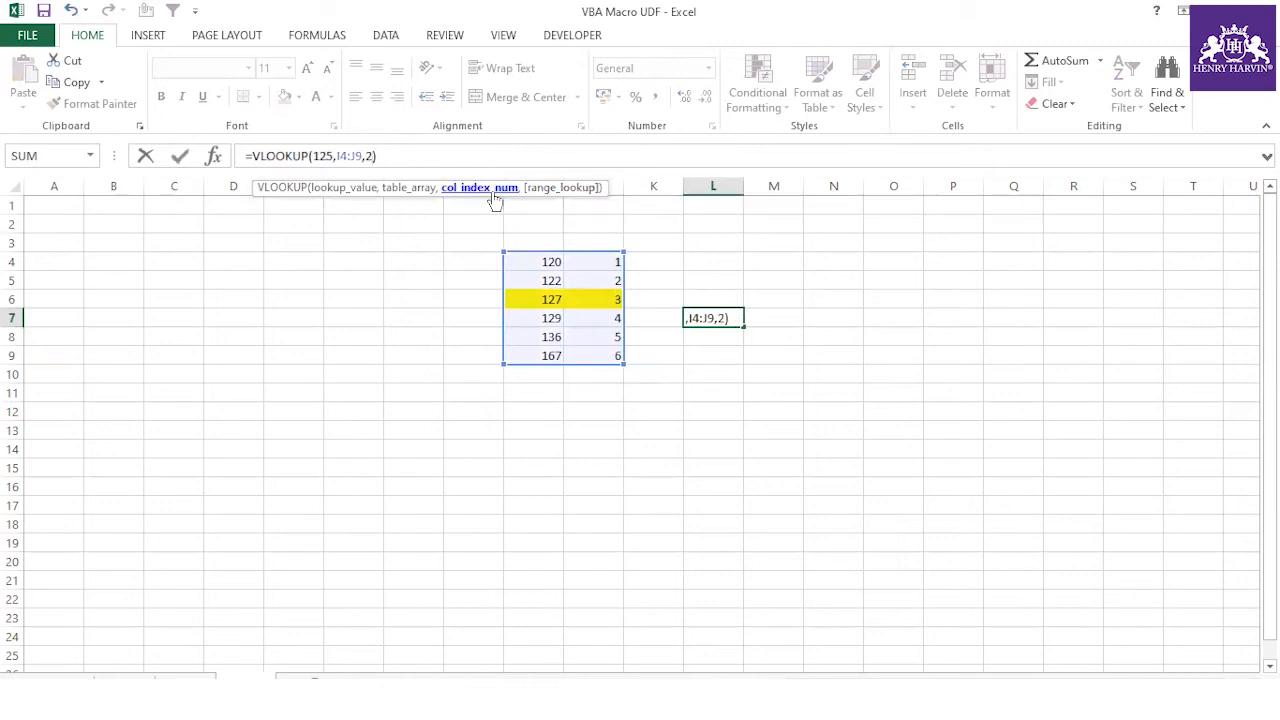
key("Return")
Add 0 as the range_lookup argument of the VLOOKUP formula in L7 for an exact match
left_click(732, 320)
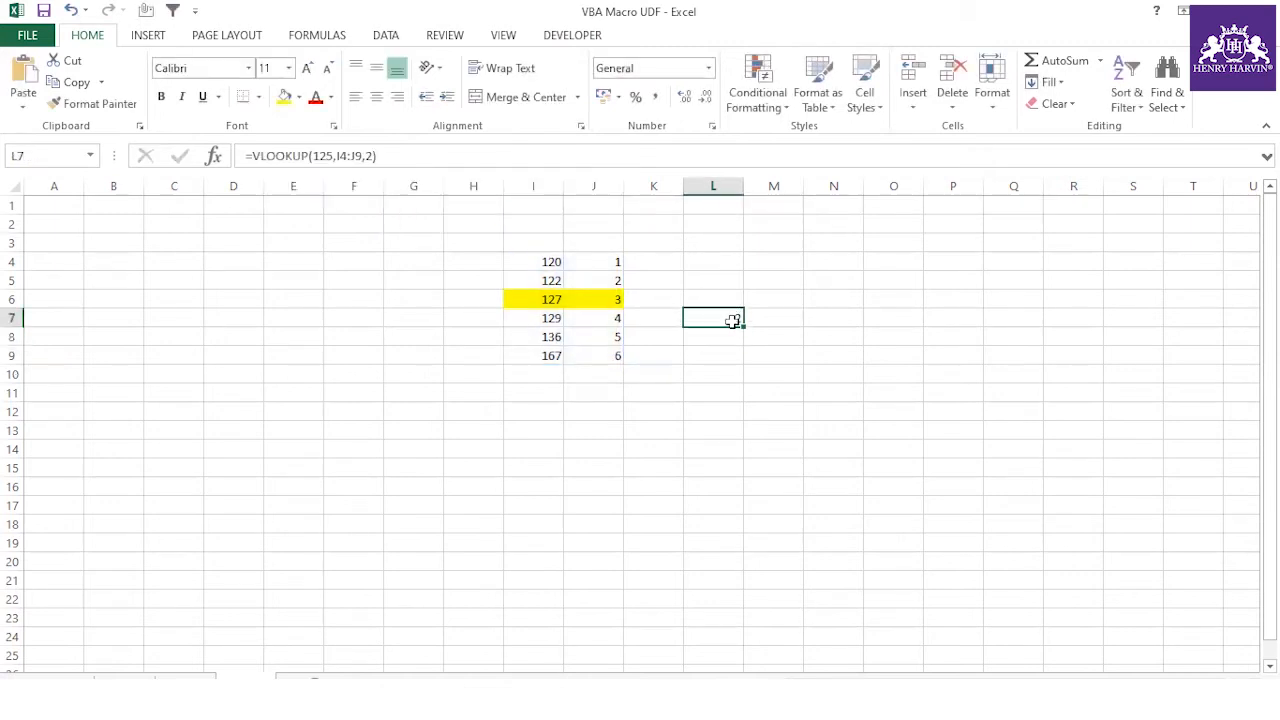
left_click(371, 157)
type(",0")
key("Return")
Remove the range_lookup value 0 from L7 so only the first three VLOOKUP arguments remain
left_click(722, 316)
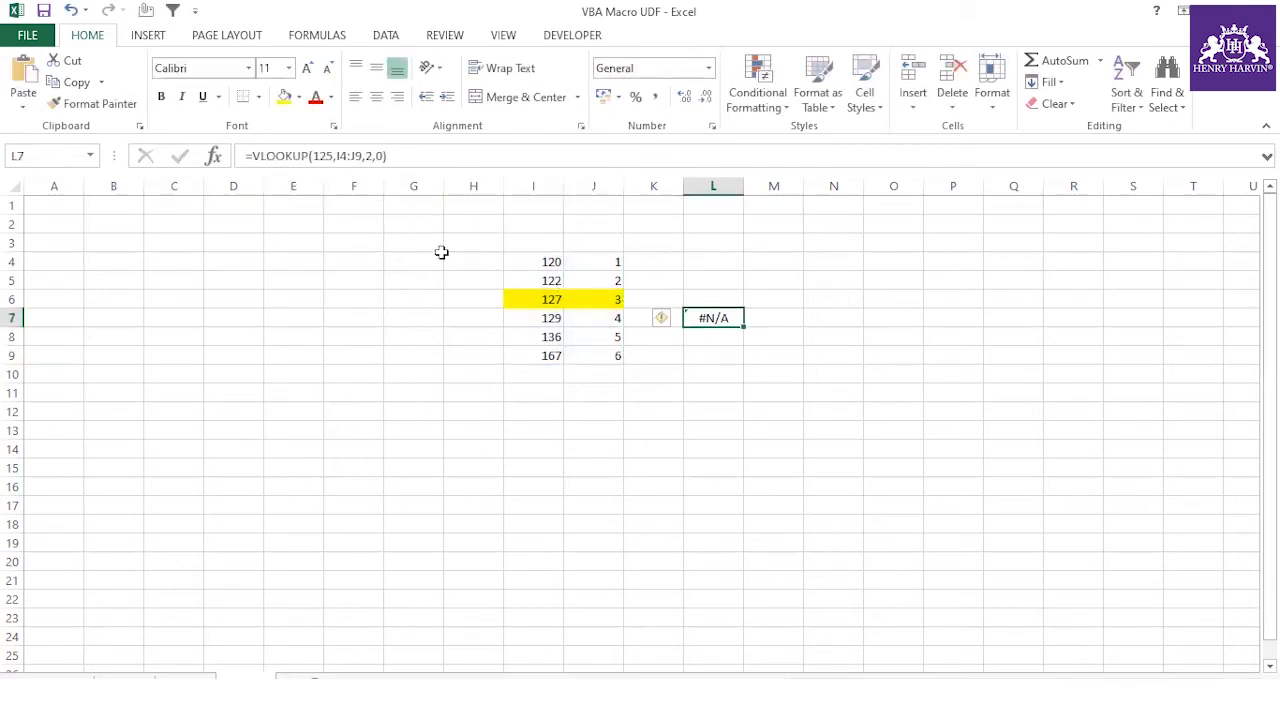
left_click(385, 156)
key("BackSpace")
key("BackSpace")
key("Return")
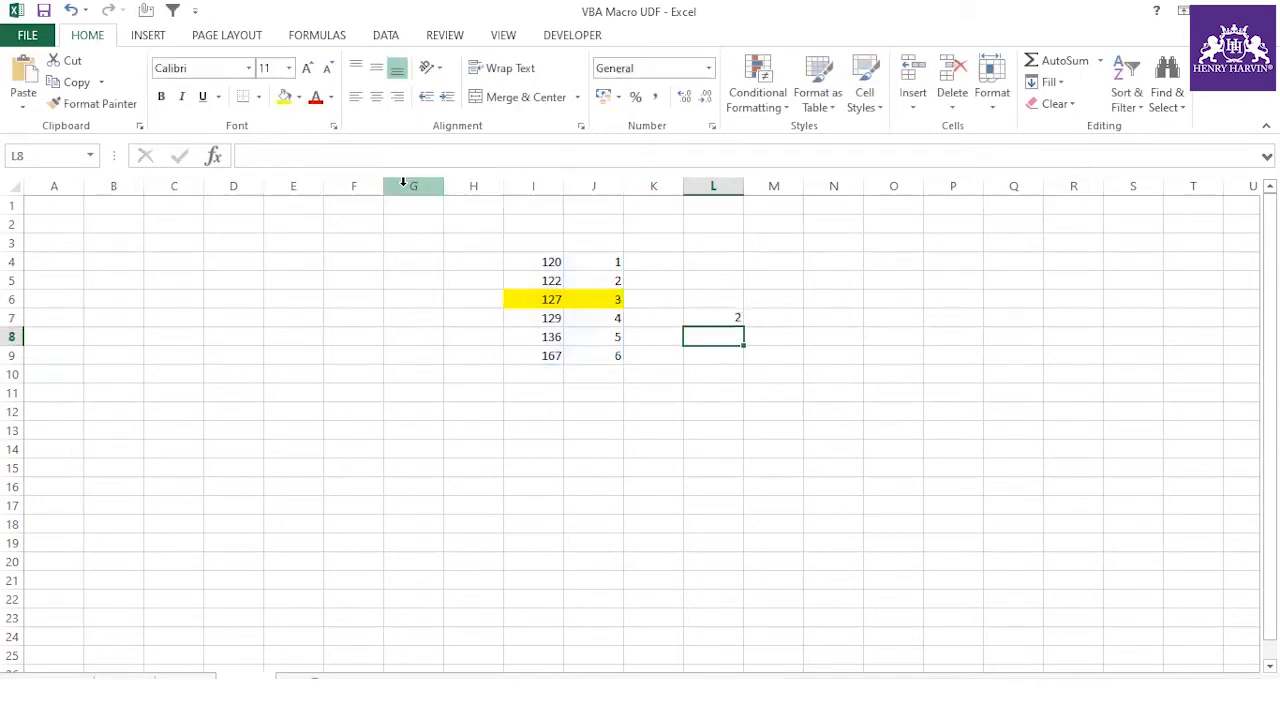
Clear the contents of the sample table in I4:J9 together with the VLOOKUP formula in L7
left_click(731, 317)
left_click_drag(508, 229, 754, 385)
key("Delete")
left_click(640, 462)
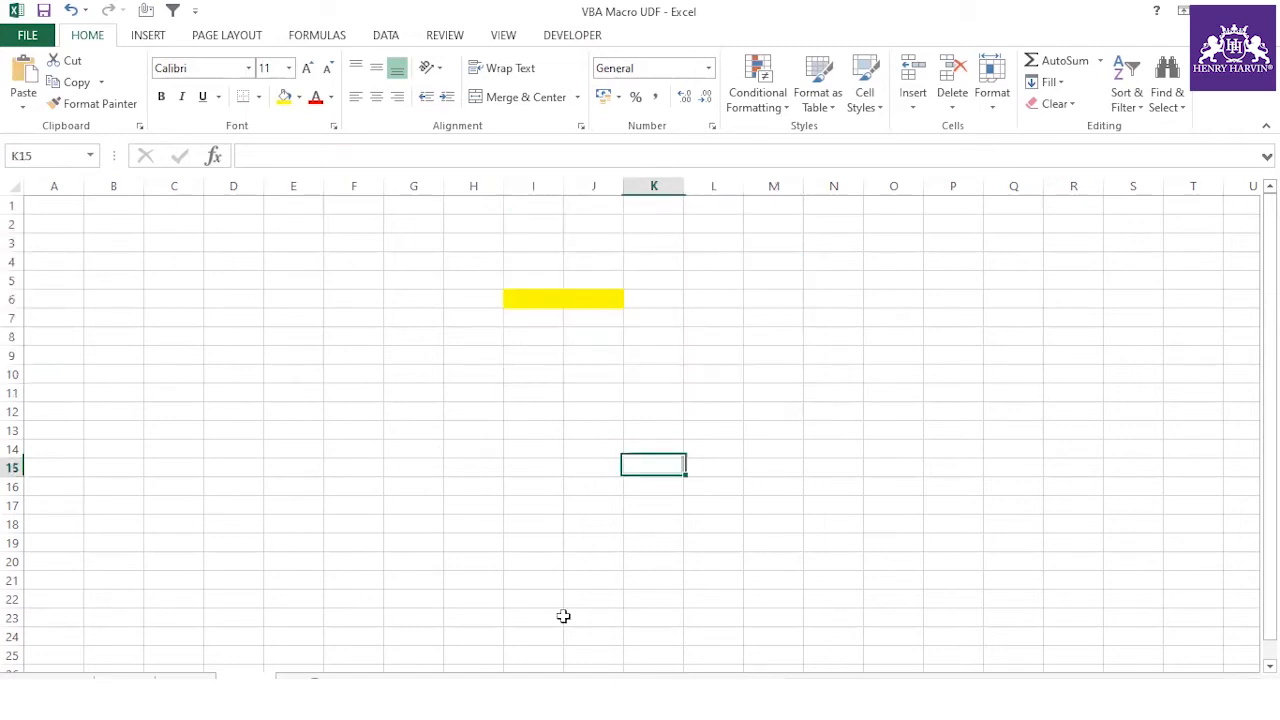
Open the Visual Basic editor for the workbook and insert a new standard module with its code window open
key("alt+F11")
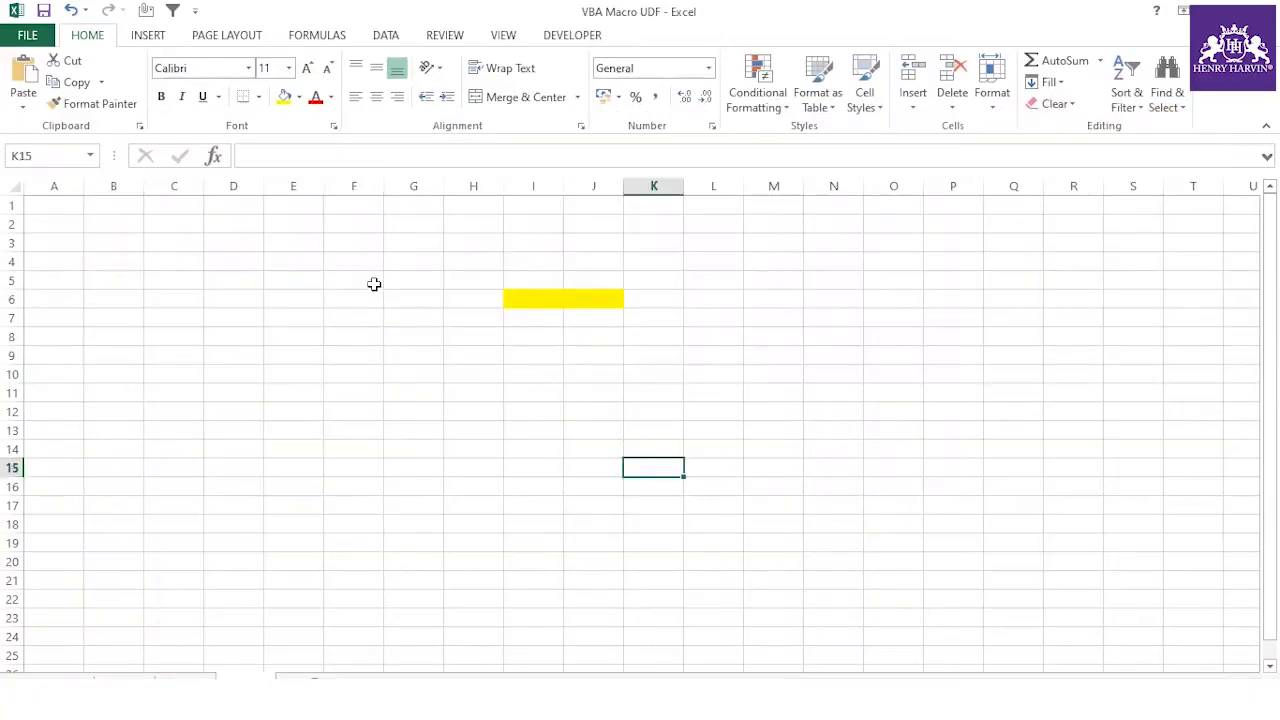
left_click(371, 283)
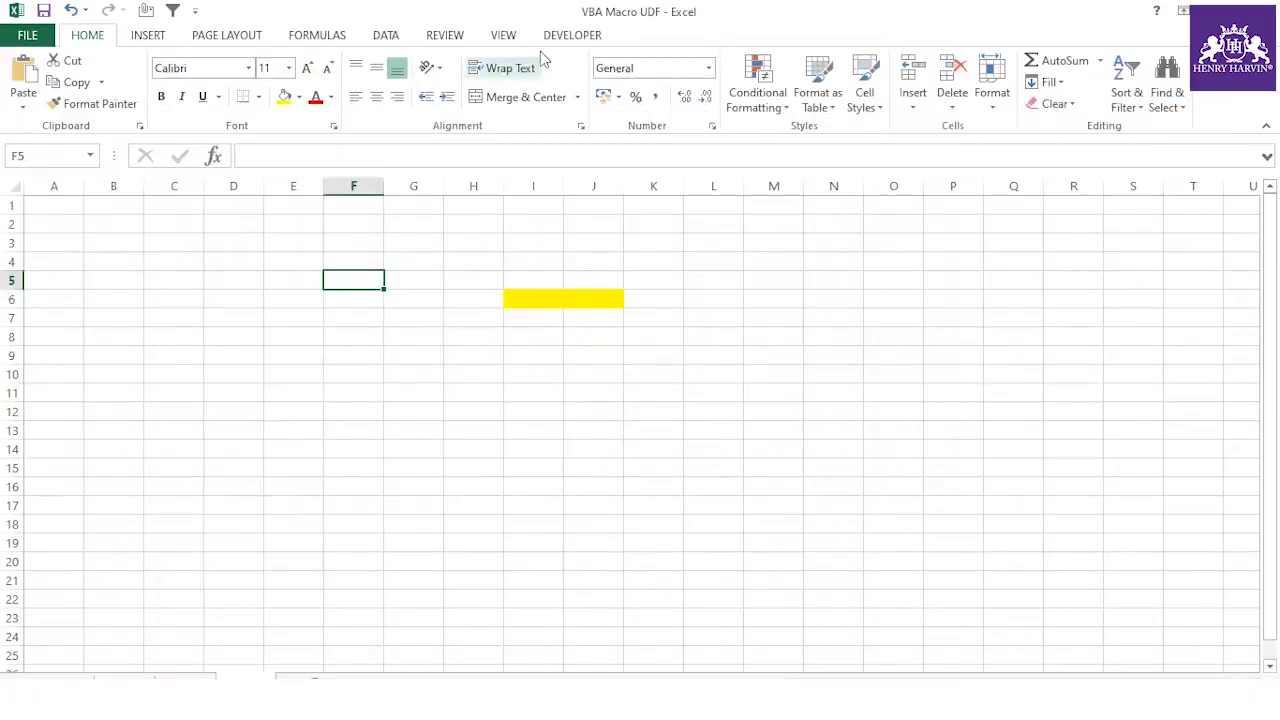
left_click(565, 40)
left_click(581, 358)
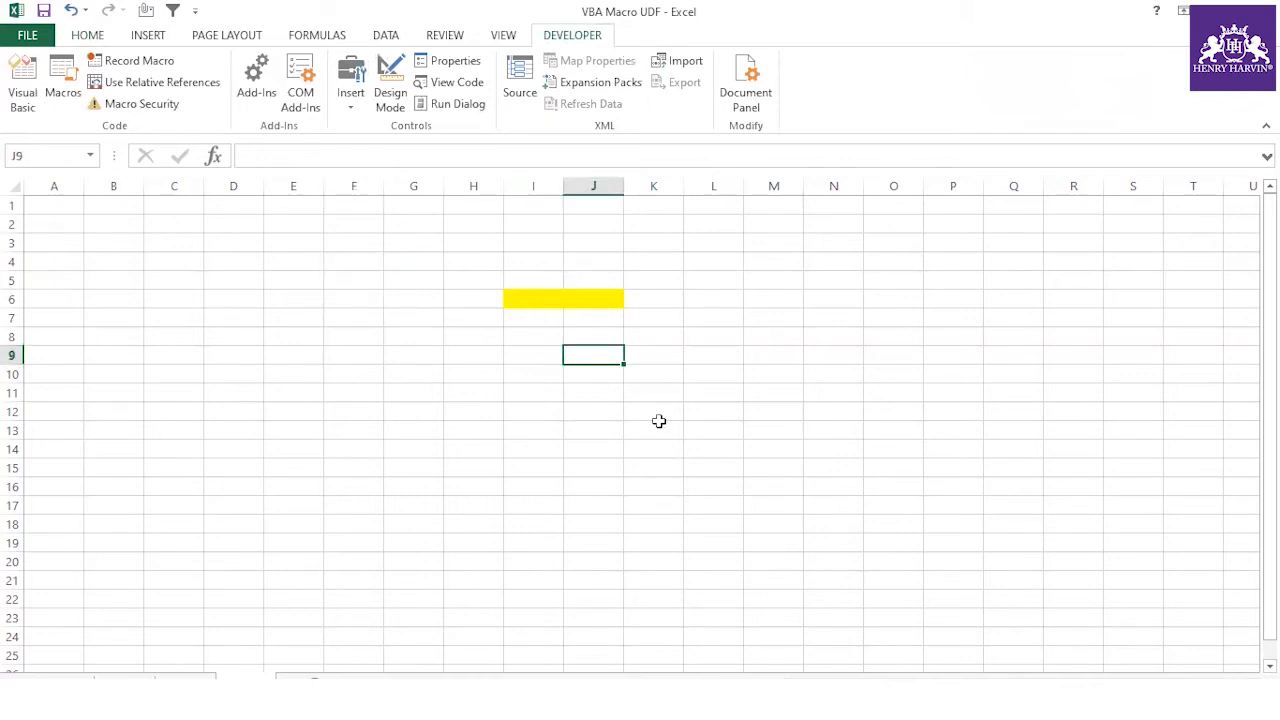
key("alt+F11")
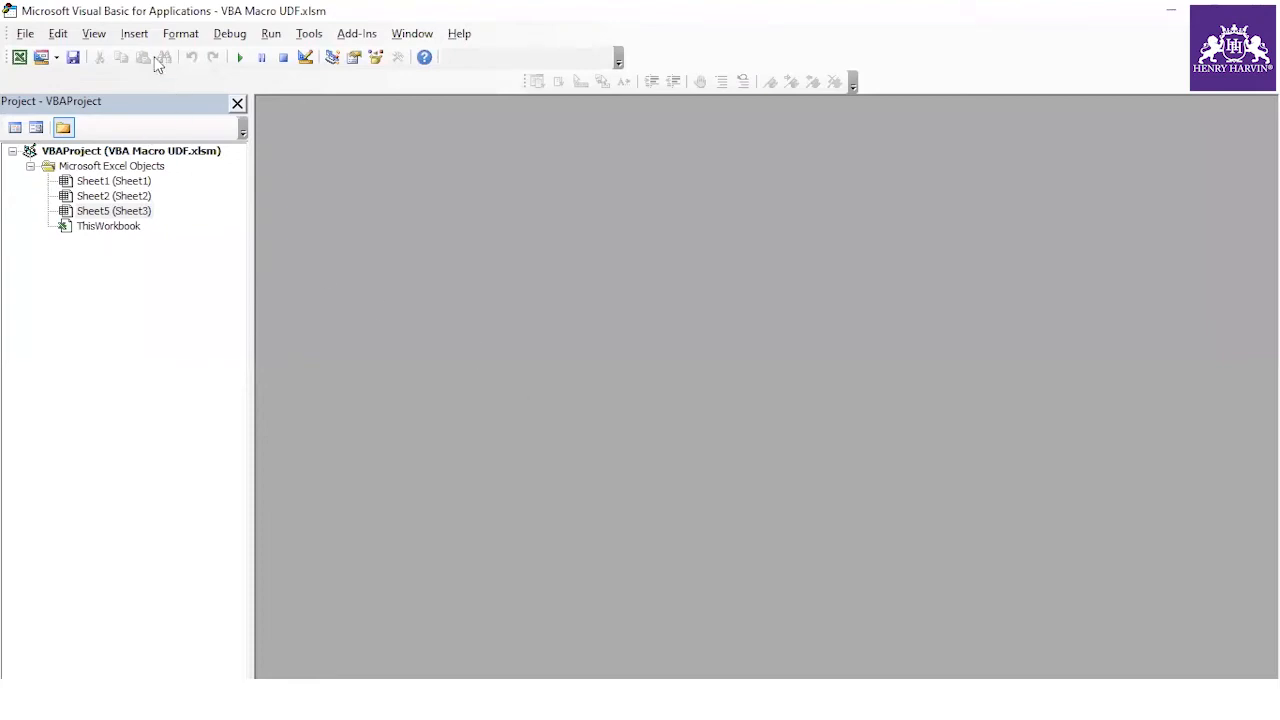
left_click(137, 35)
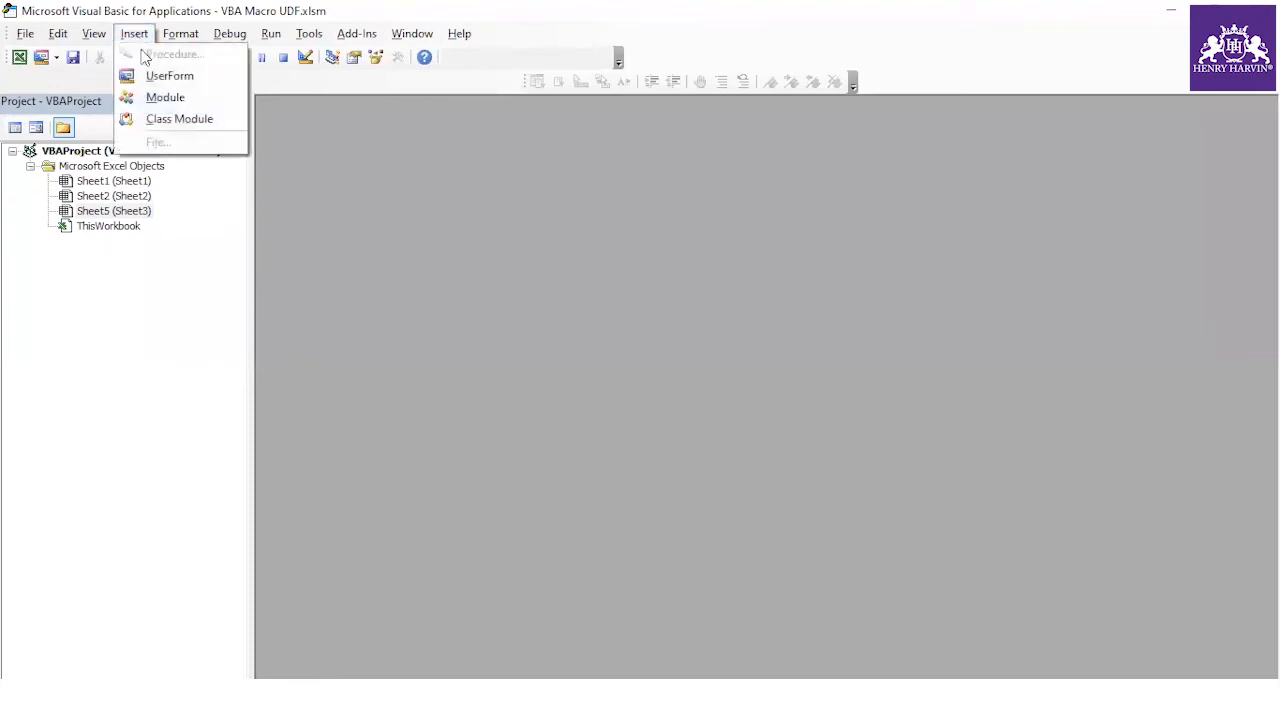
left_click(170, 95)
double_click(110, 257)
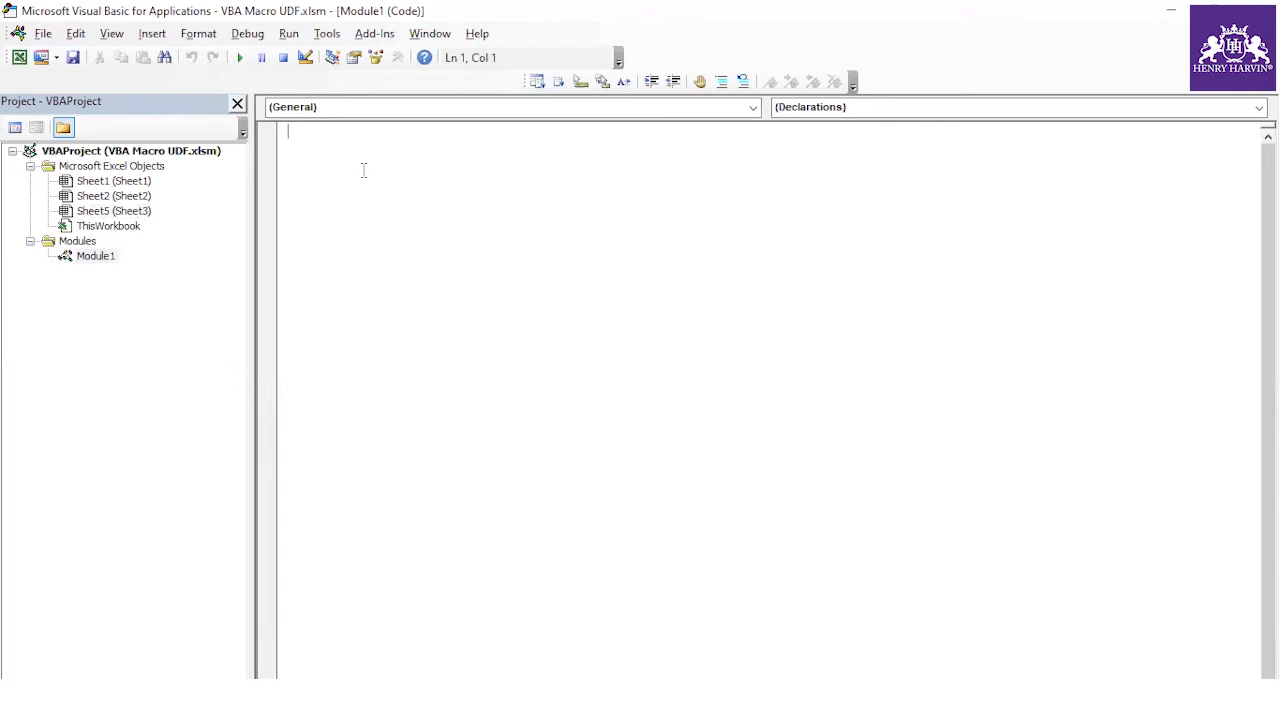
Close the Project Explorer and place the module's code editor window beside the worksheet
left_click(237, 104)
key("alt+F11")
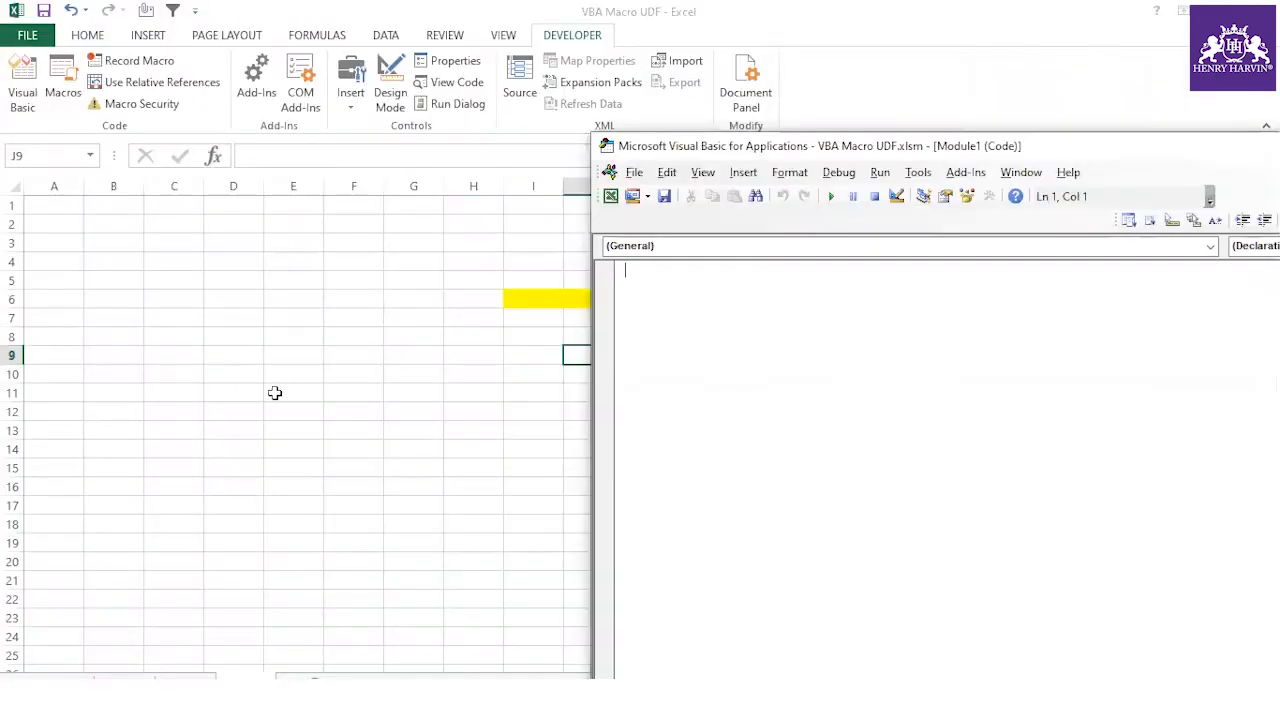
Start a VLOOKUP formula in cell E11 to view its argument list, and cancel the entry
type("=vlo")
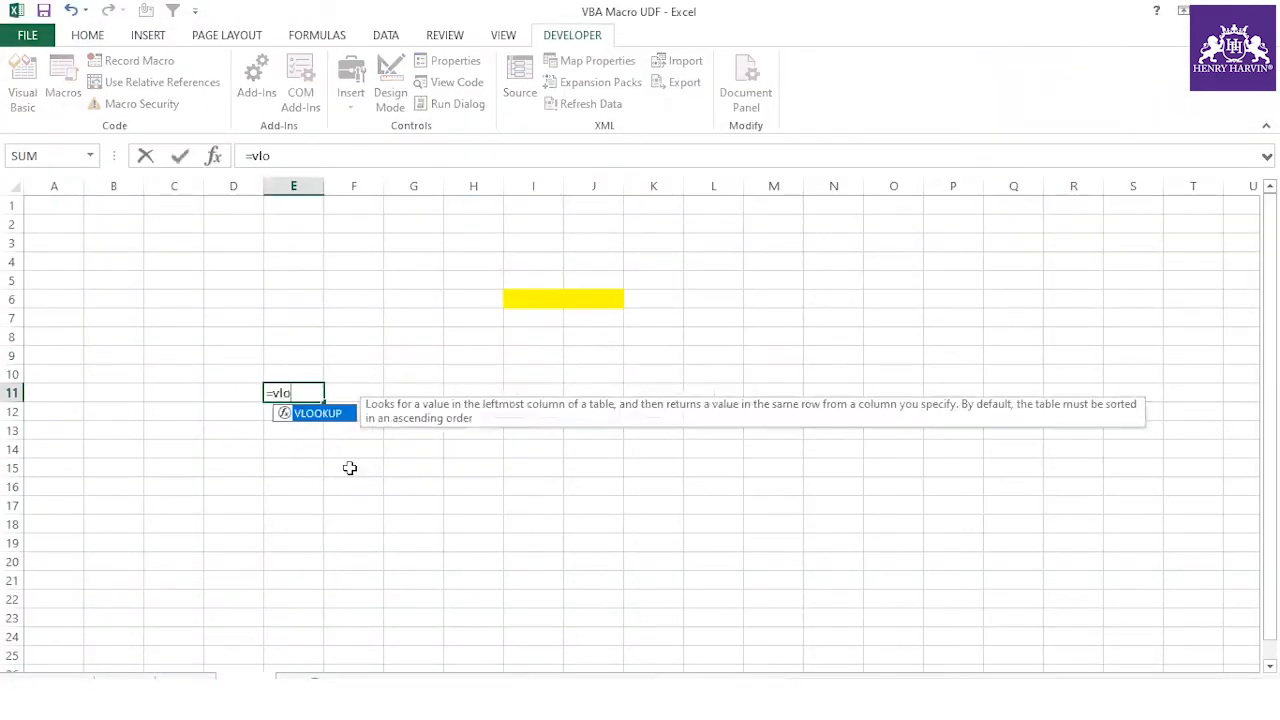
double_click(330, 414)
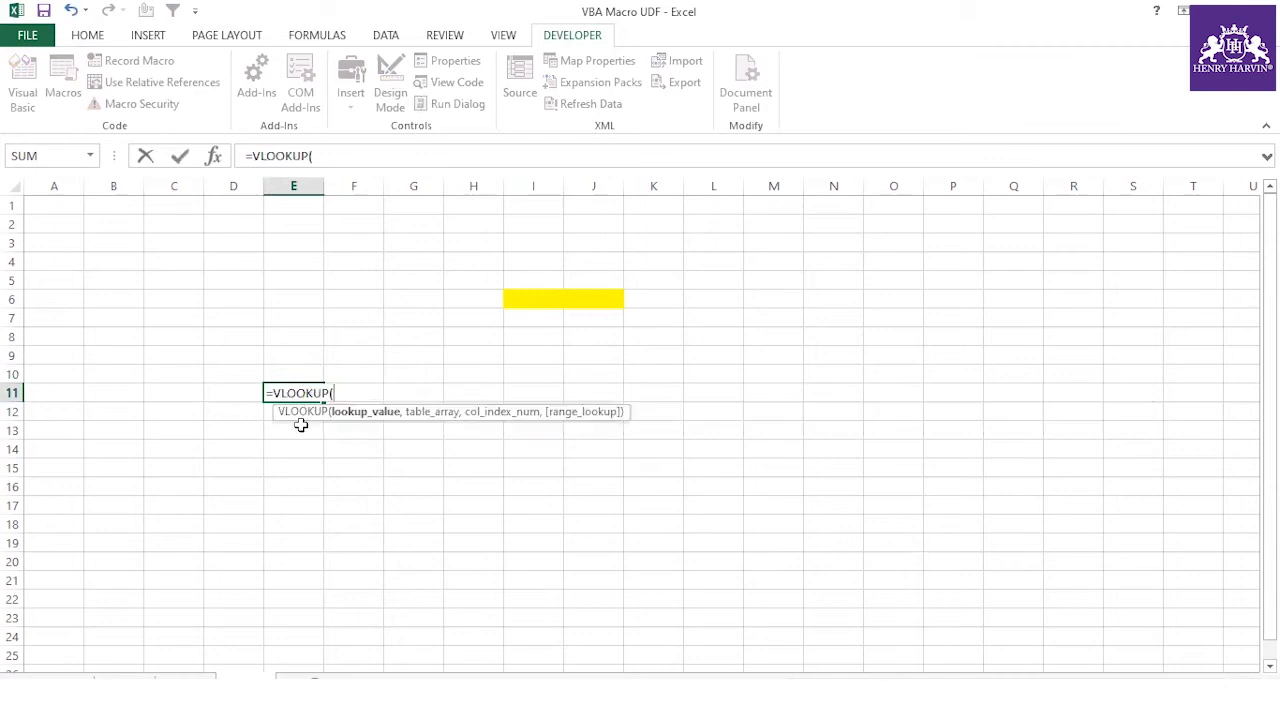
key("Escape")
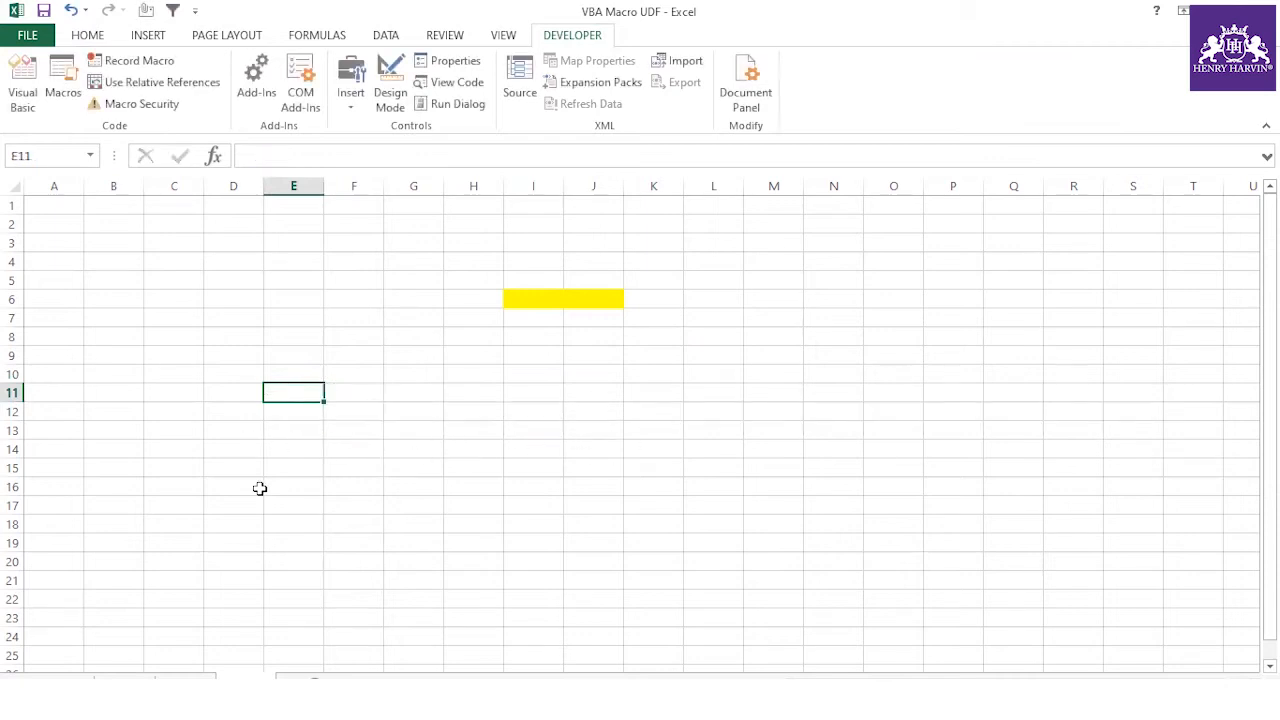
Start a MID formula in cell D16, move its argument hint clear of the cells to view it, and cancel the entry
left_click(255, 488)
type("=mid(")
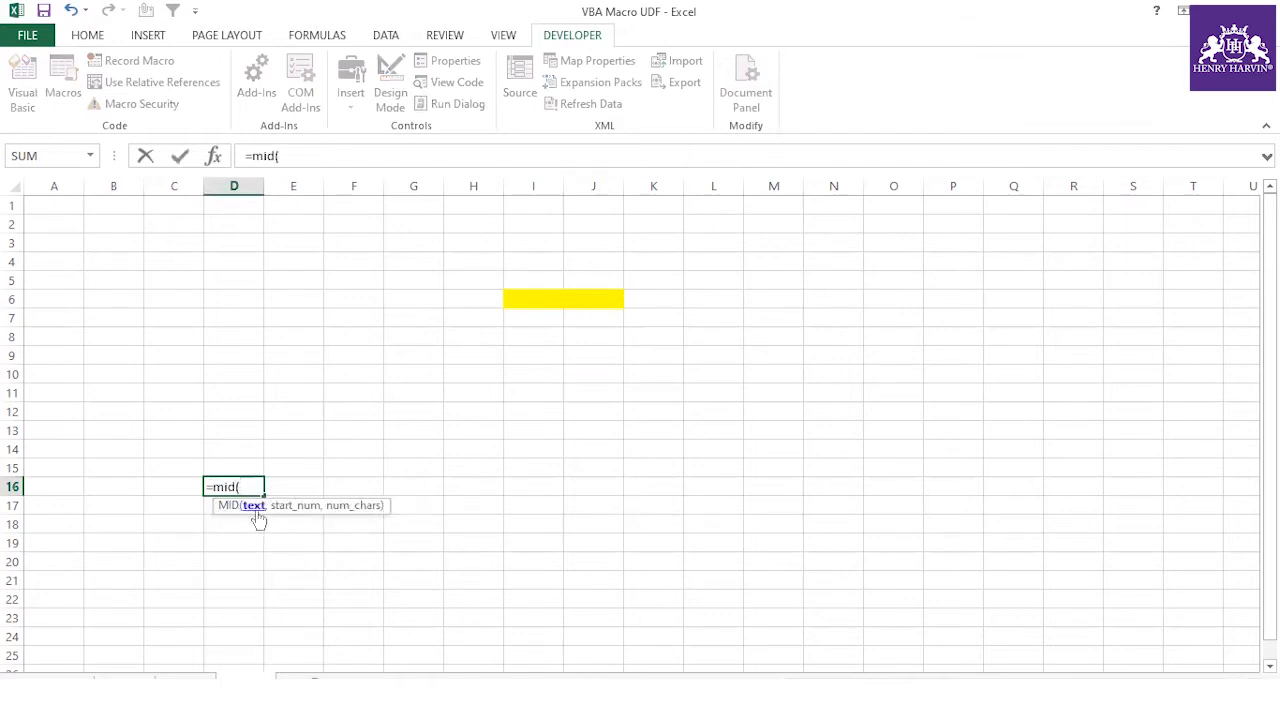
mouse_move(280, 505)
left_mouse_down()
mouse_move(500, 266)
mouse_move(502, 337)
mouse_move(423, 263)
mouse_move(351, 340)
mouse_move(265, 472)
mouse_move(337, 486)
mouse_move(242, 489)
mouse_move(300, 489)
mouse_move(266, 497)
left_mouse_up()
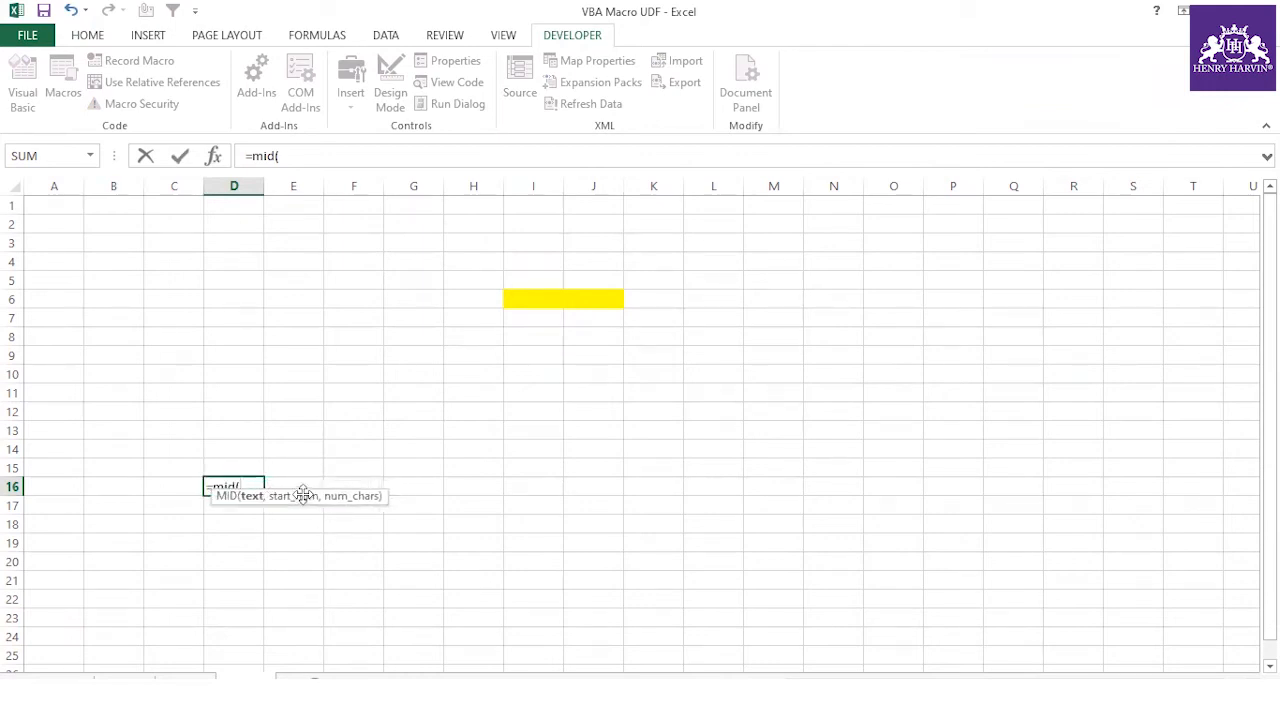
left_click_drag(303, 495, 1028, 94)
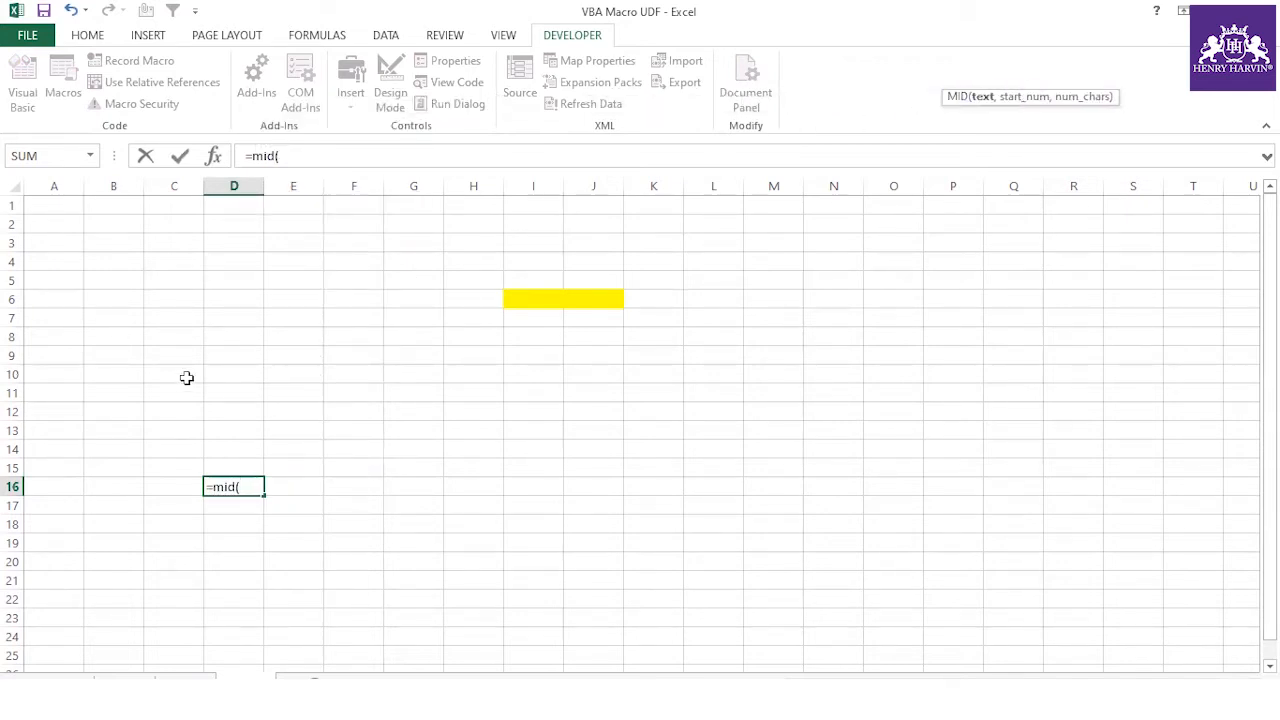
key("Escape")
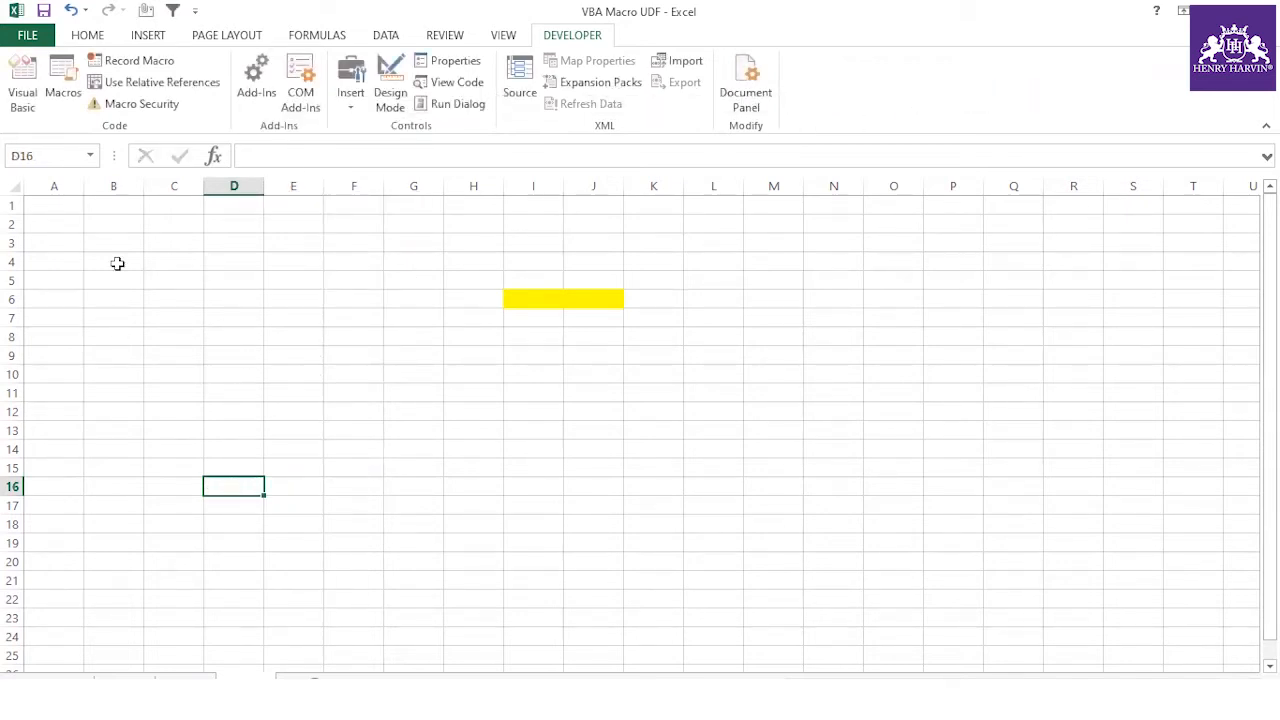
Declare a function named XYZ_1 with empty parentheses in the module's code window
left_click(30, 100)
type("F")
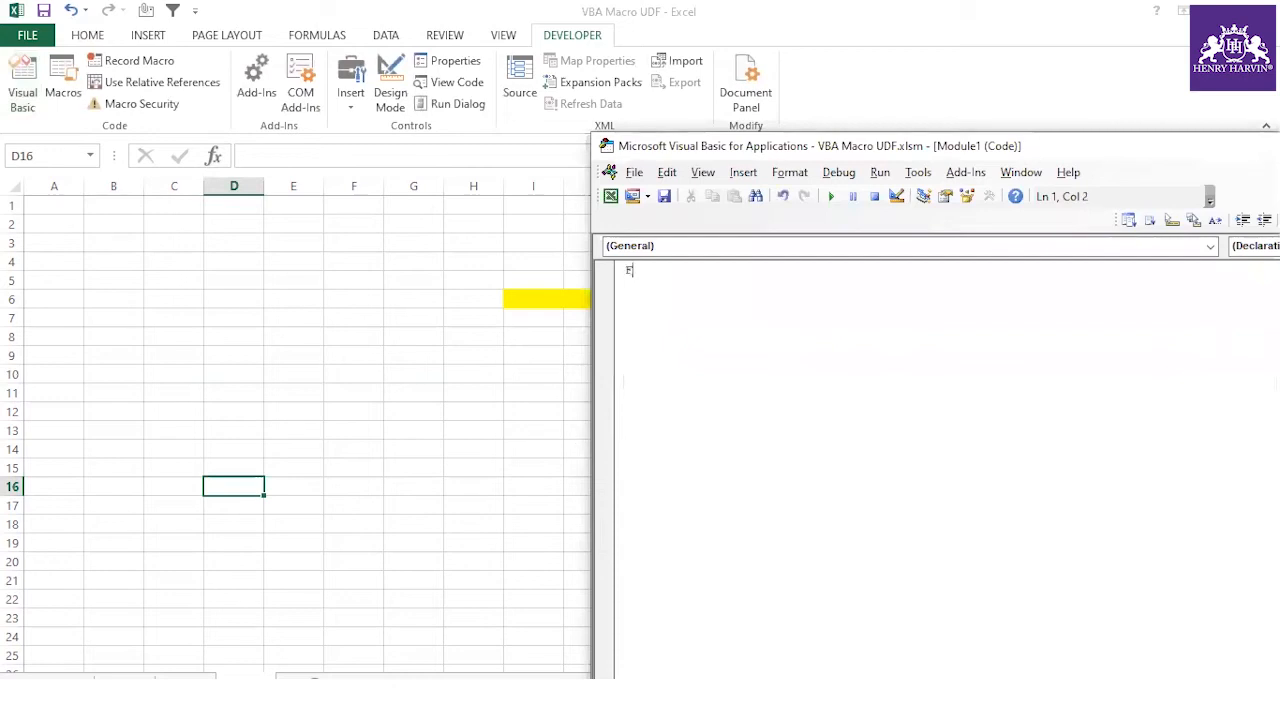
type("unction X")
type("YZ_")
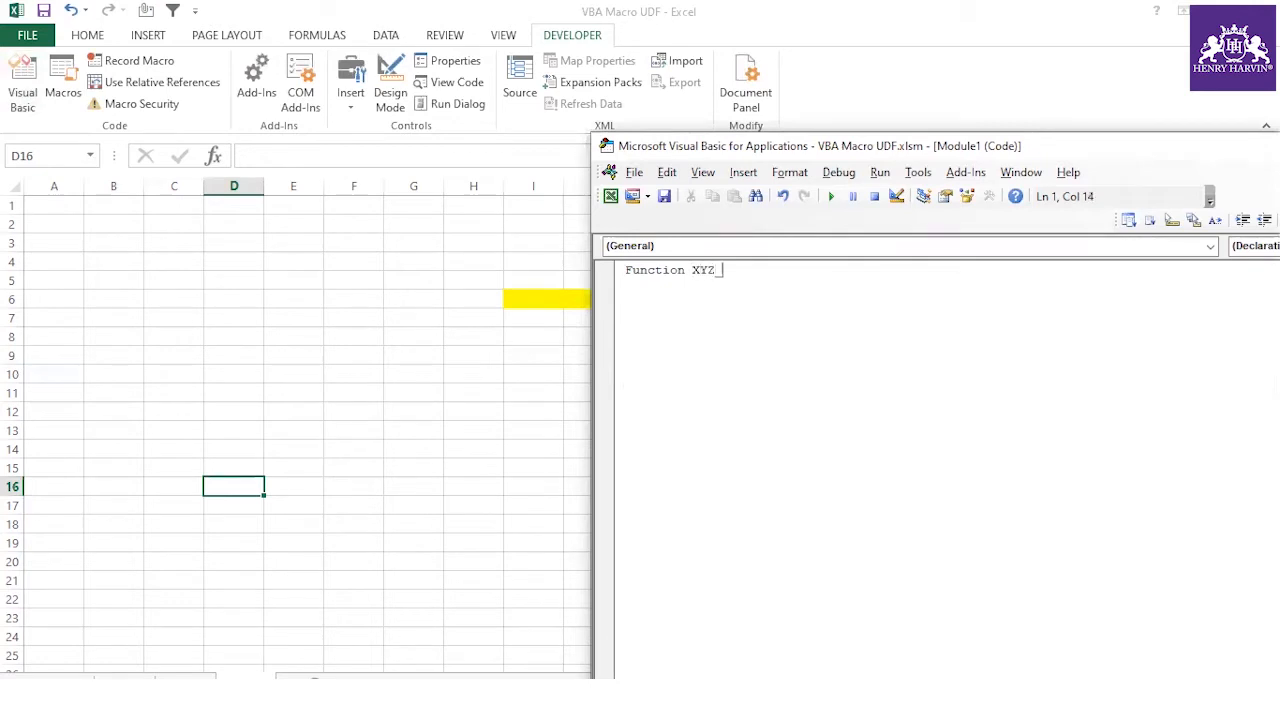
type("1()")
key("Return")
Look up the custom function in cell B11's formula suggestions using "=xyz", and cancel the entry
left_click(140, 393)
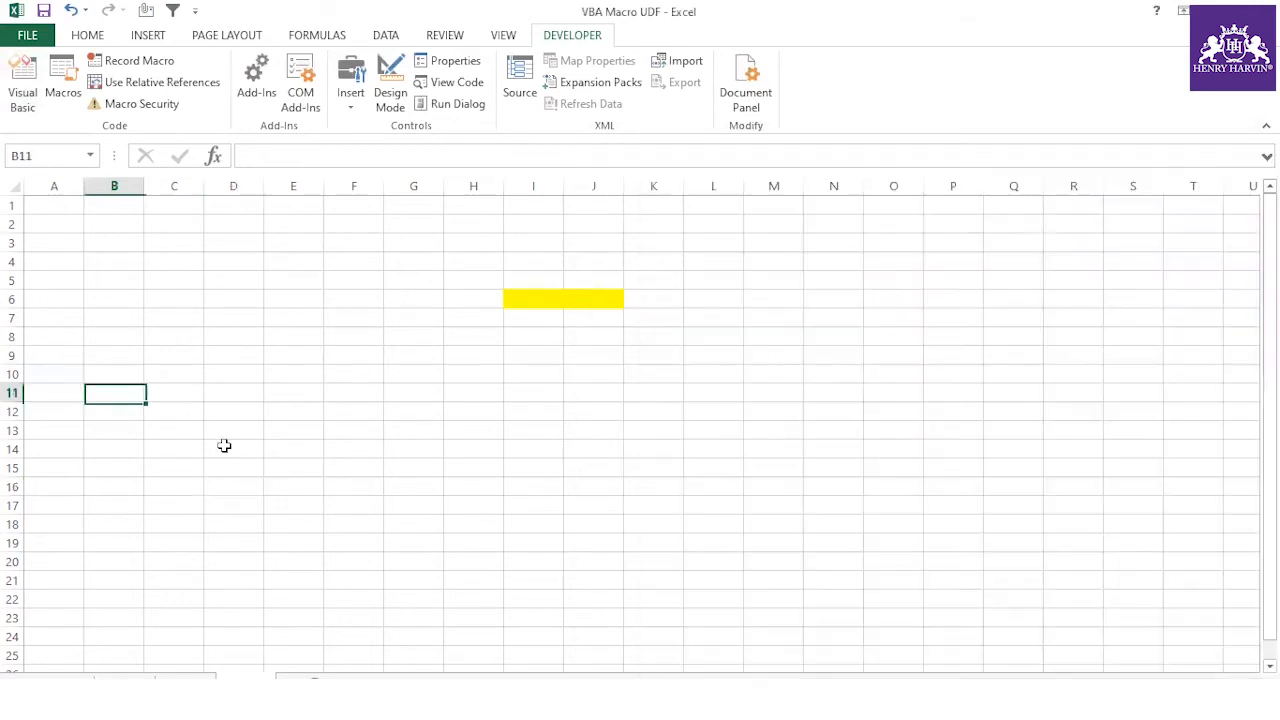
type("=xyz")
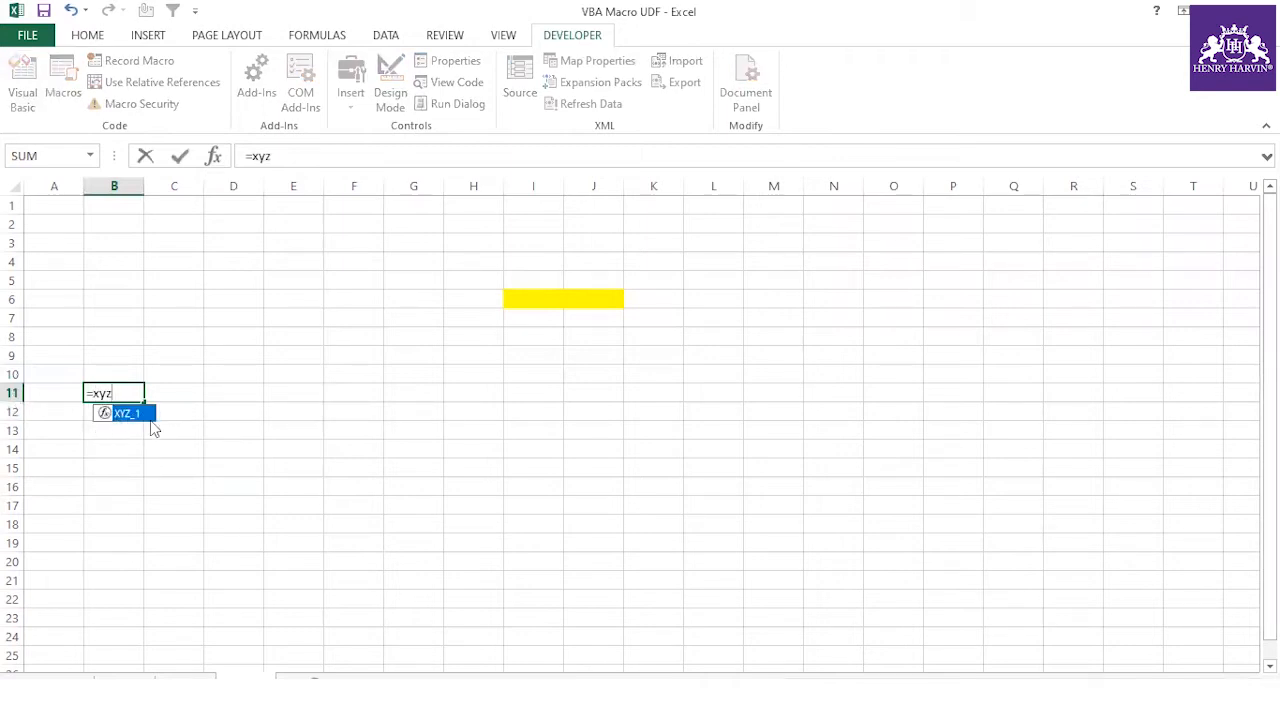
key("Escape")
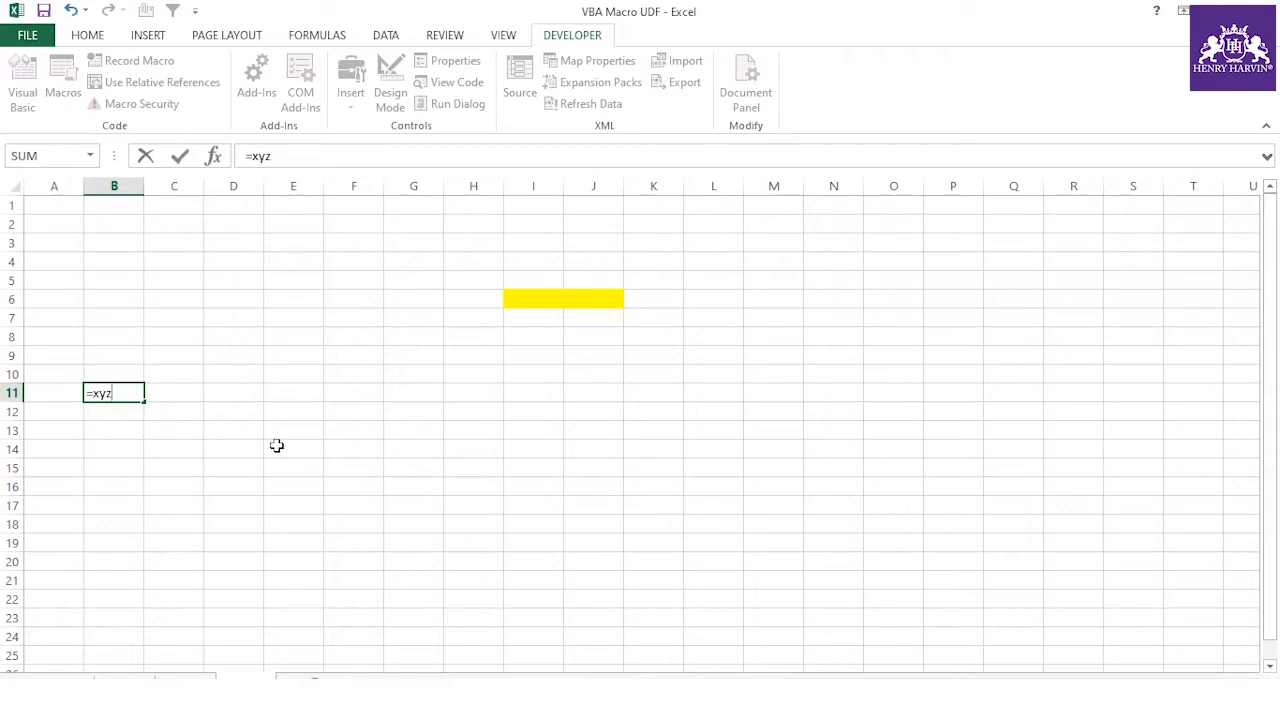
key("Escape")
Rename the XYZ_1 function in the module to vlookup
left_click(23, 85)
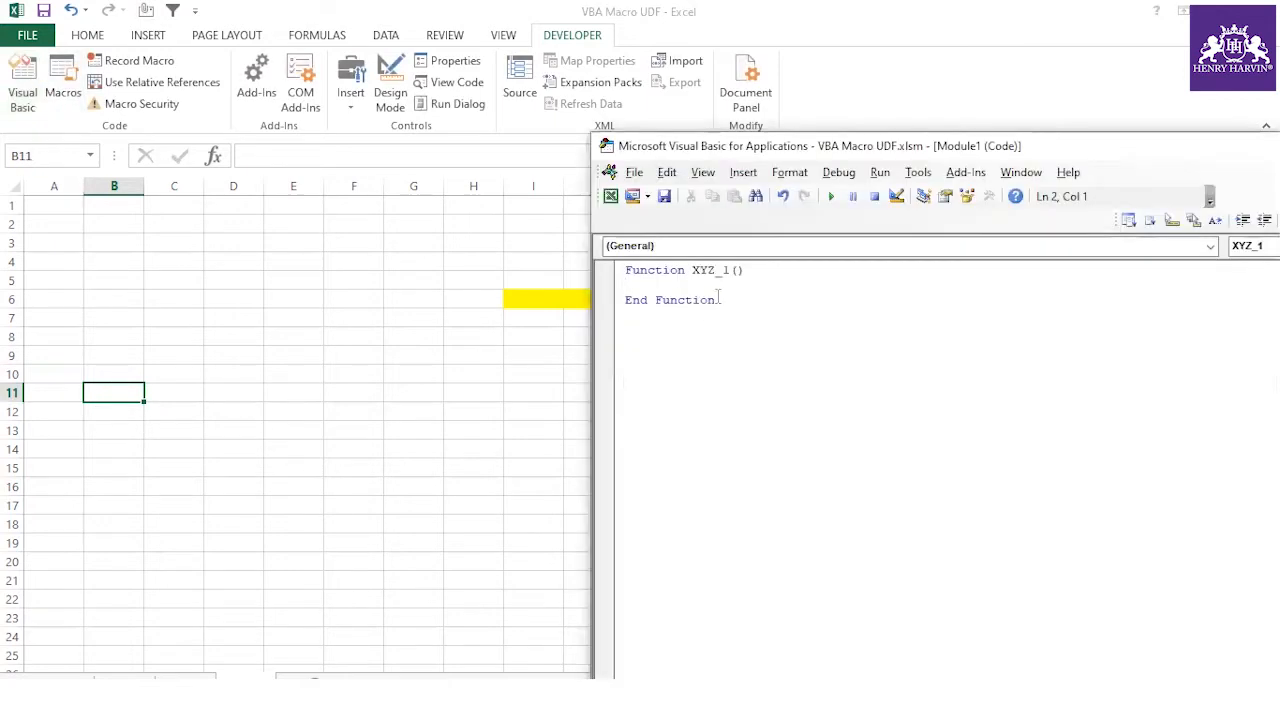
left_click_drag(728, 271, 693, 271)
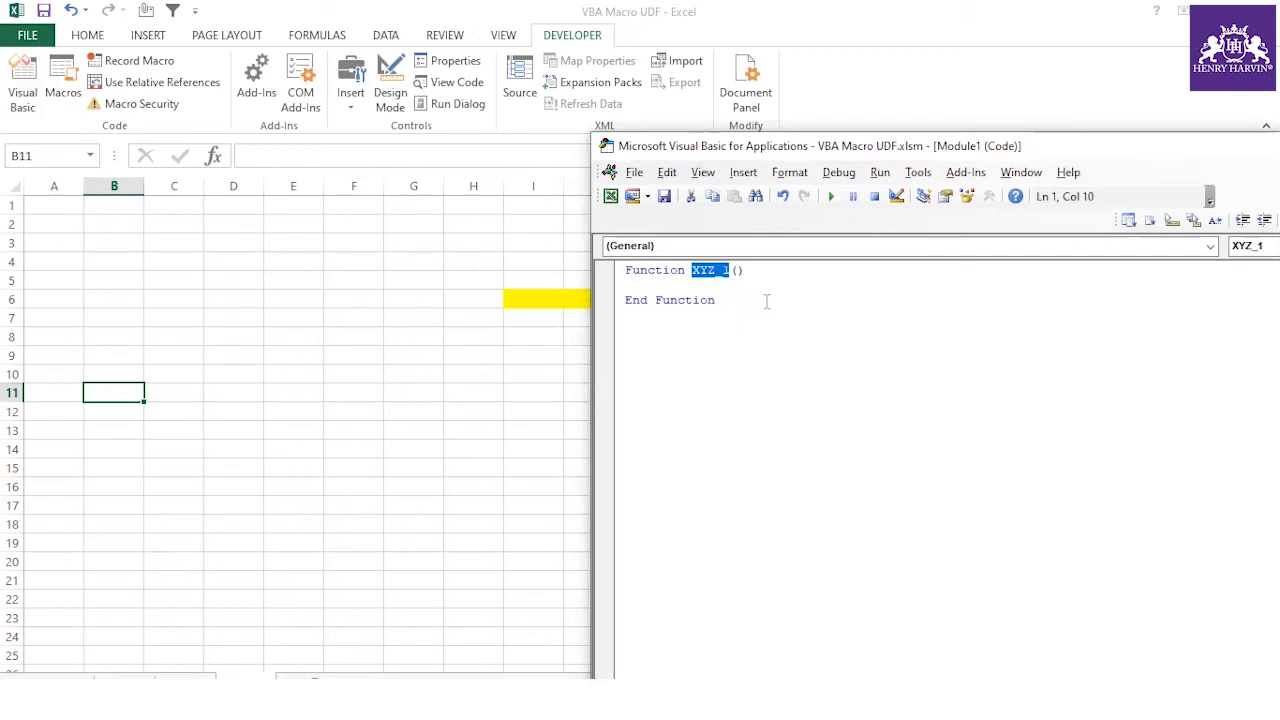
type("vlookup")
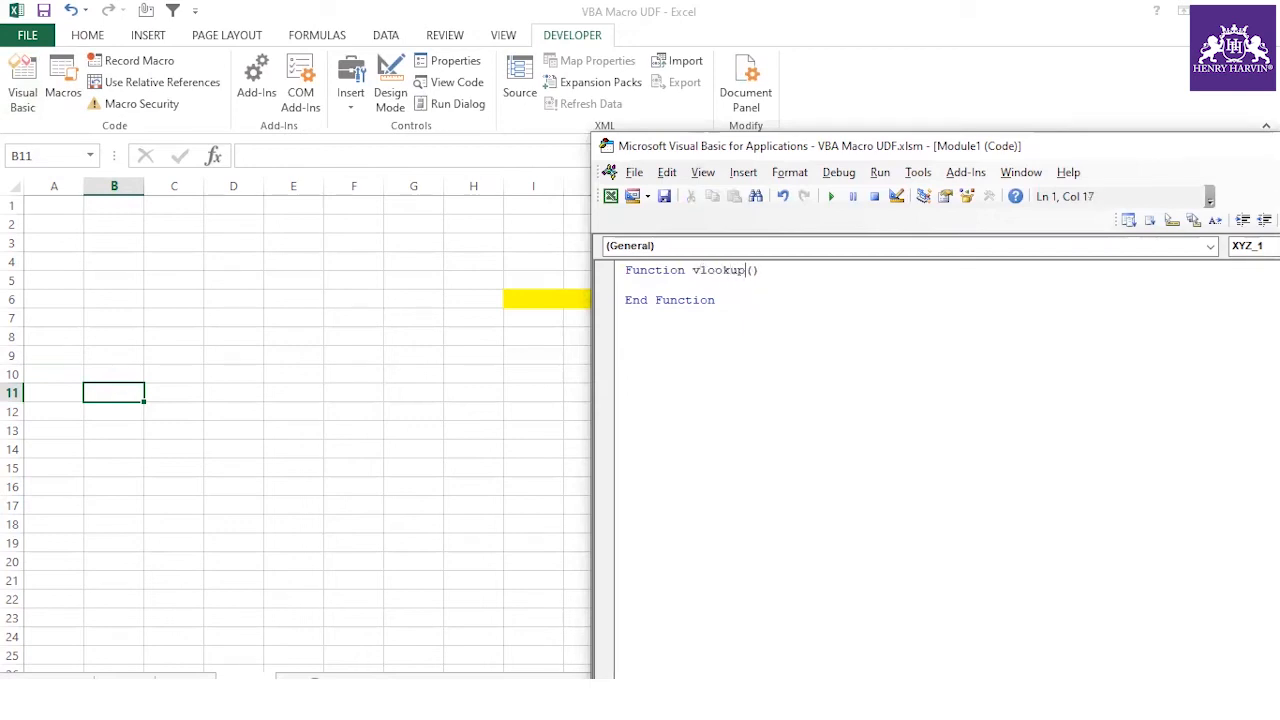
Insert the built-in VLOOKUP from the suggestions for "=vlo" in cell H11, and erase the function name again
left_click(455, 390)
type("=v")
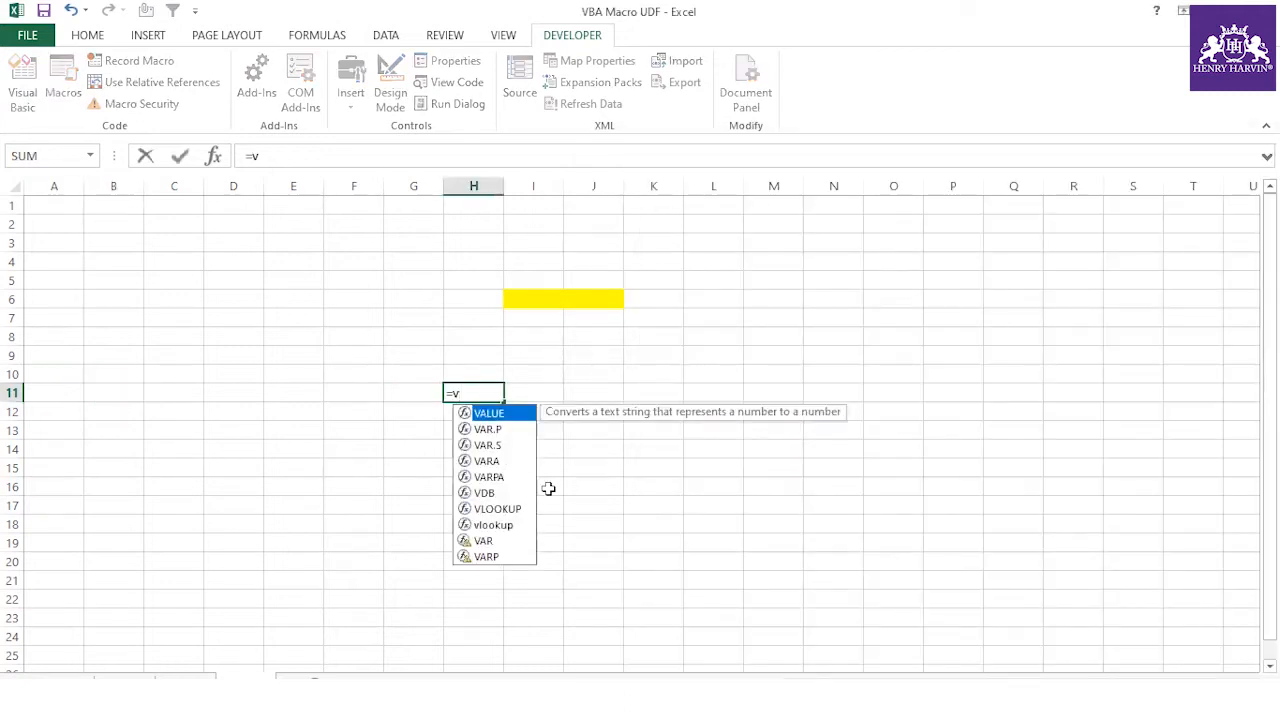
type("lo")
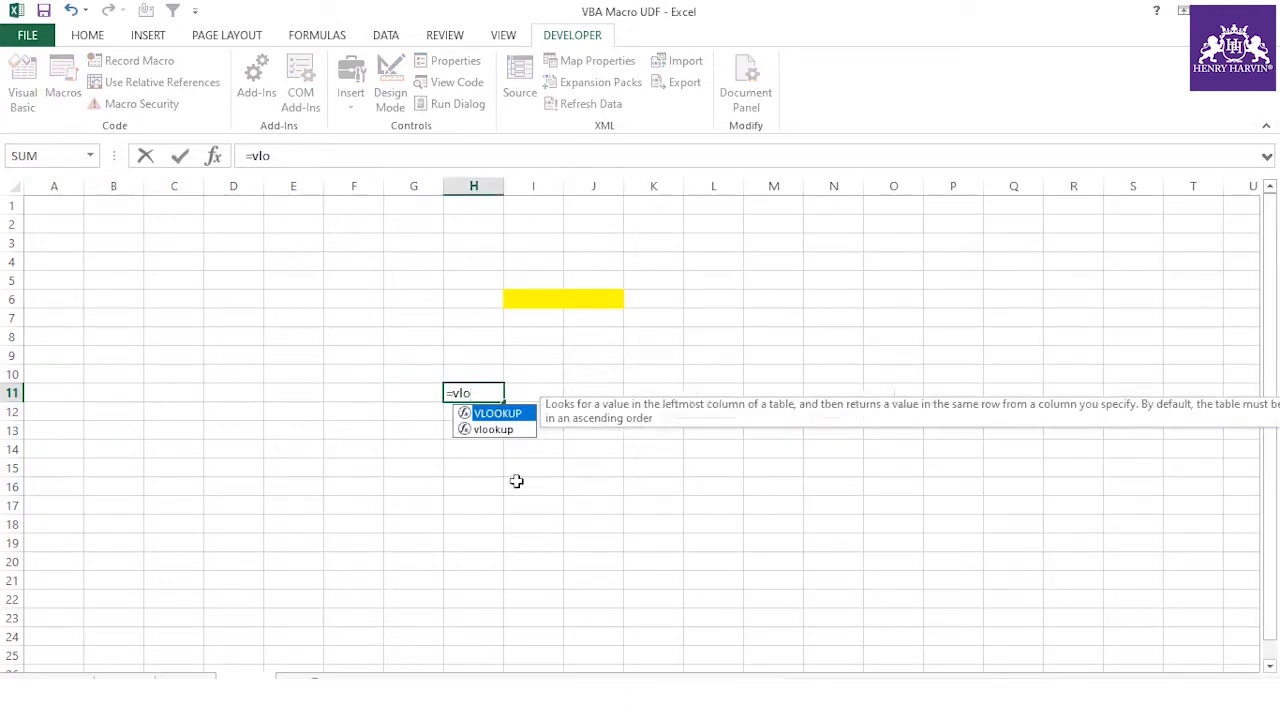
double_click(508, 416)
key("BackSpace")
key("BackSpace")
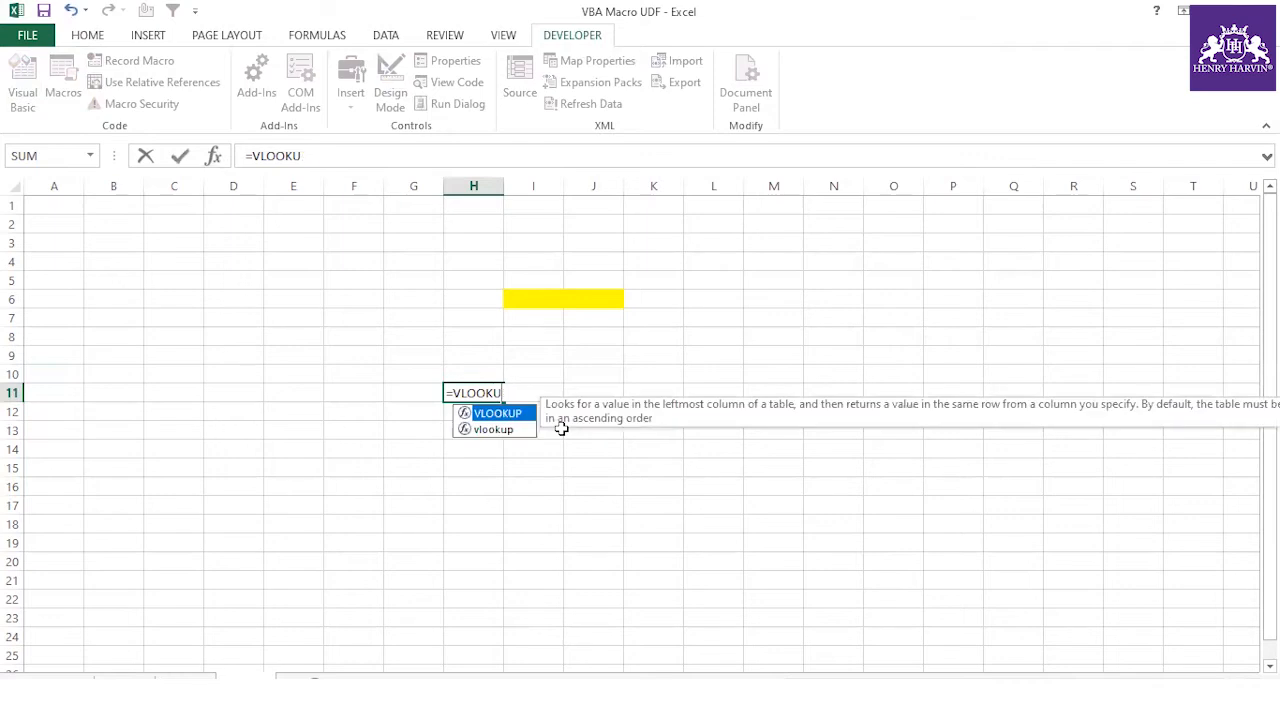
key("BackSpace")
key("BackSpace")
key("BackSpace")
key("BackSpace")
key("BackSpace")
key("BackSpace")
Insert the custom lowercase vlookup from the suggestions in H11 to view its argument hint, and cancel the entry
type("v")
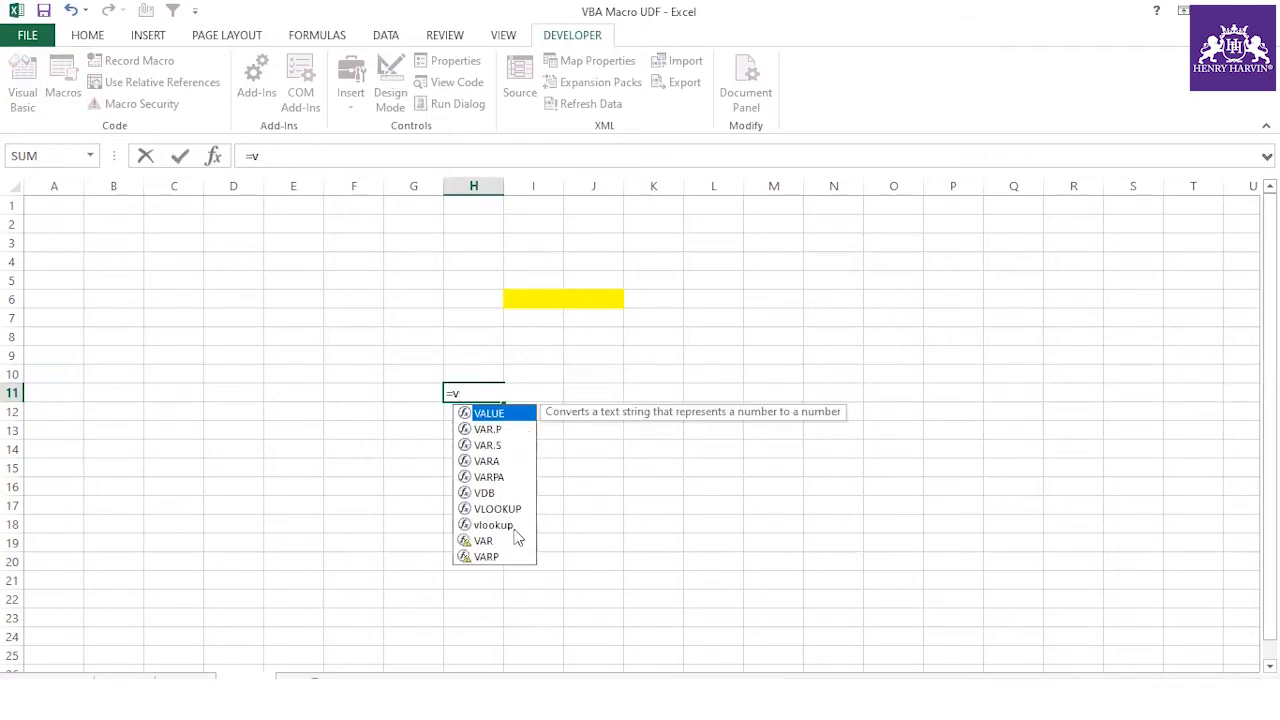
double_click(500, 525)
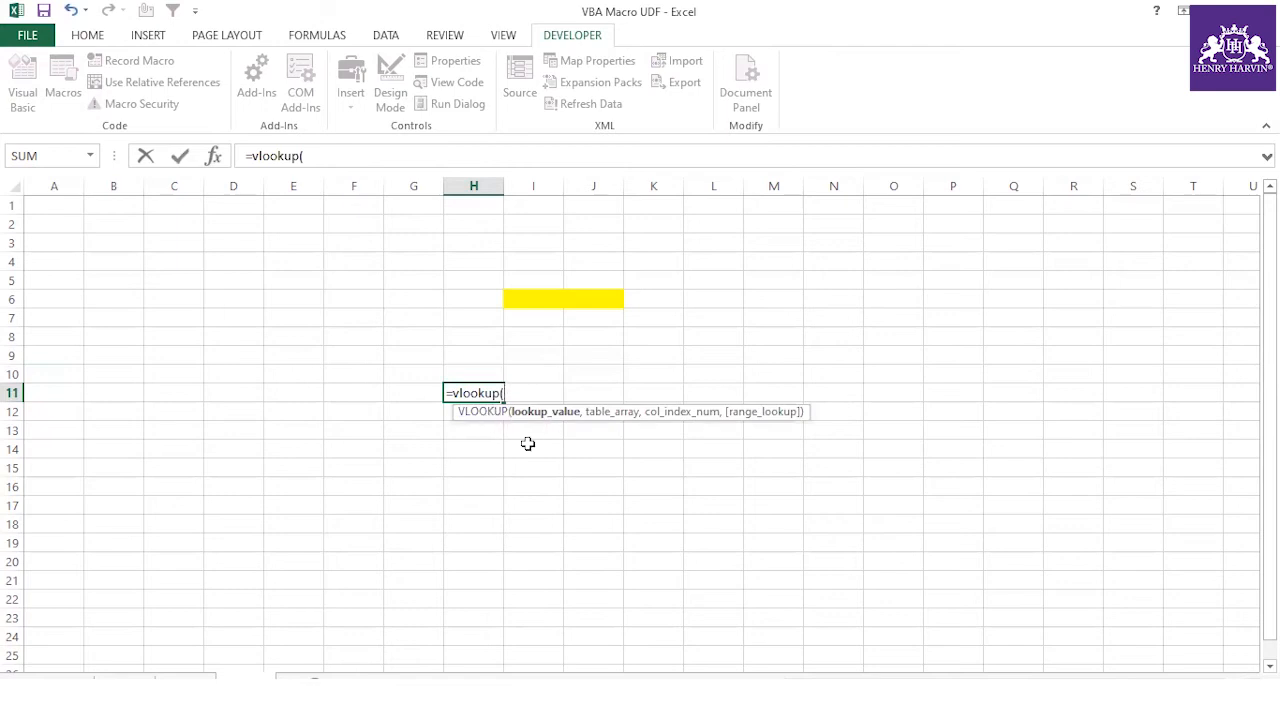
key("Escape")
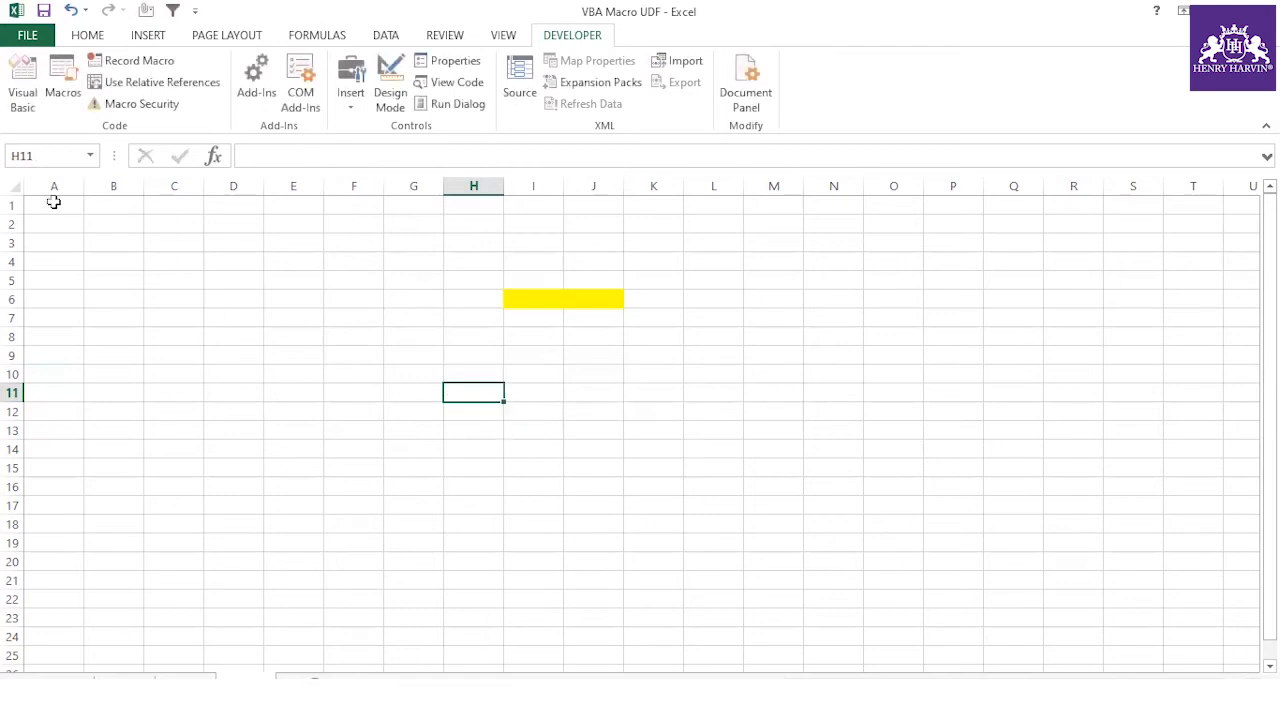
Rename the custom vlookup function in the module to vlookup_1
left_click(22, 82)
left_click(748, 269)
type("1(")
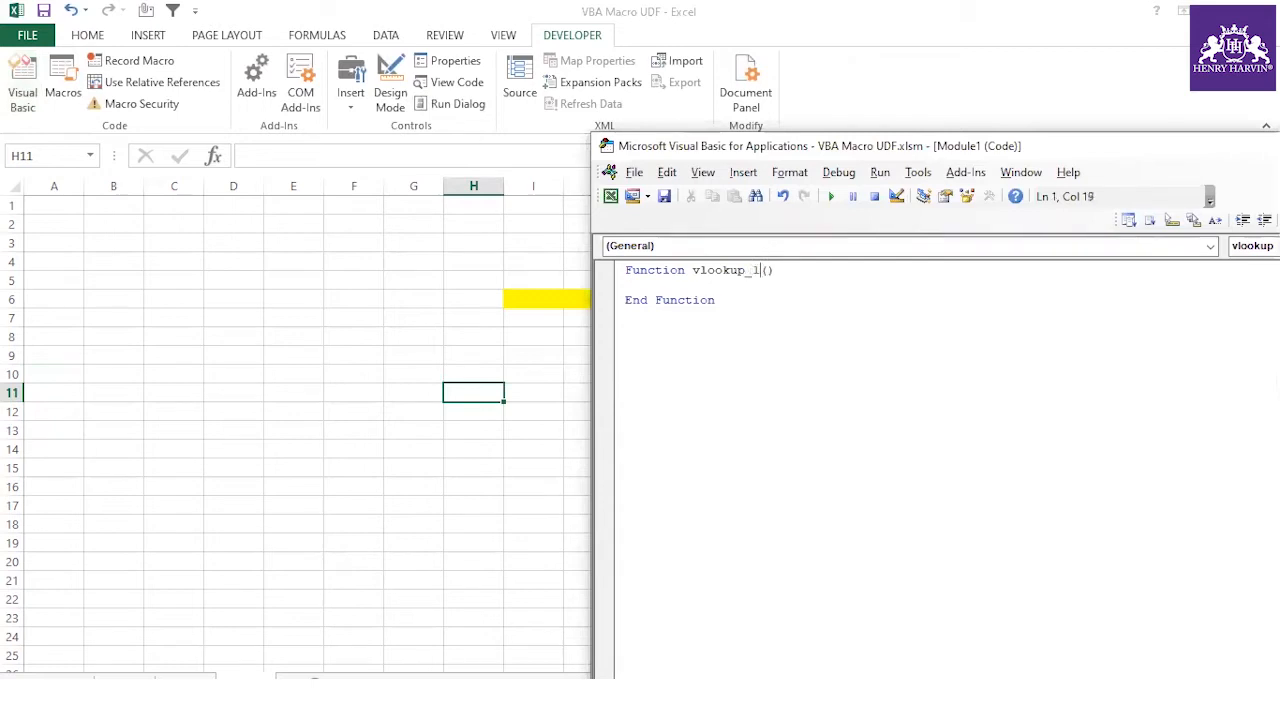
Start a formula with the custom vlookup_1 function in cell G13 to check its suggestion, and cancel the entry
left_click(431, 439)
type("=vlo")
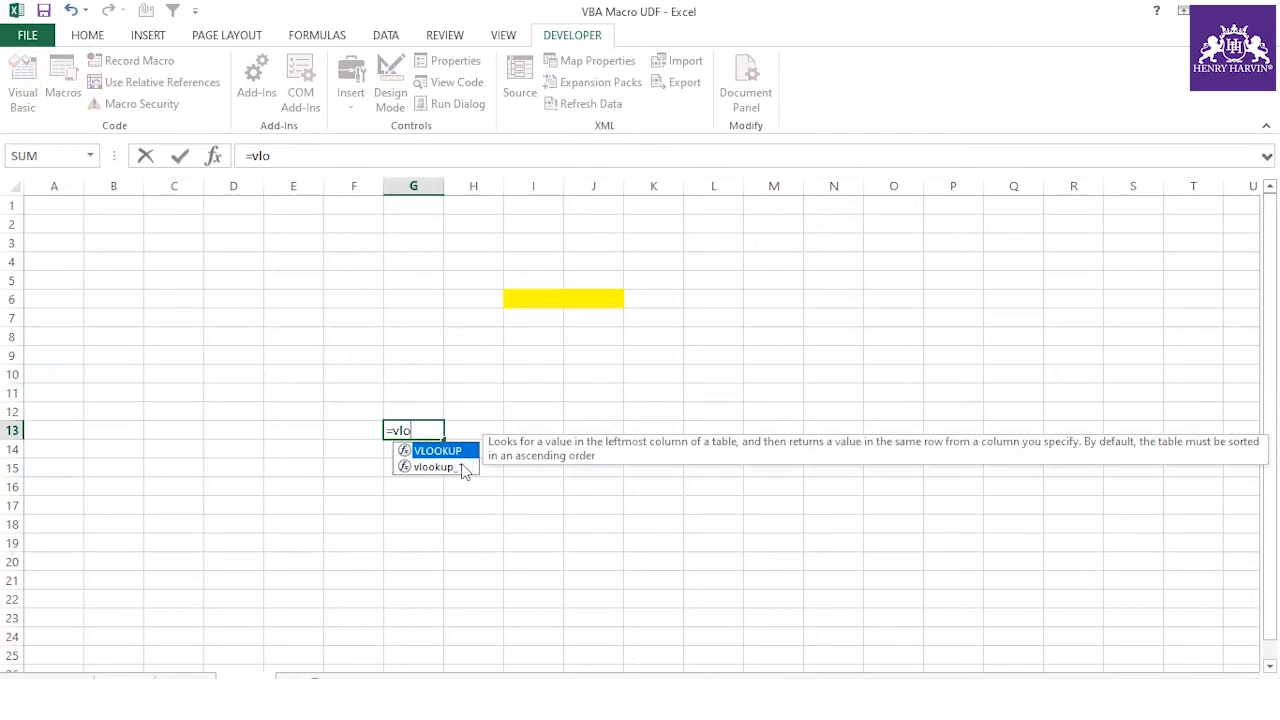
double_click(463, 468)
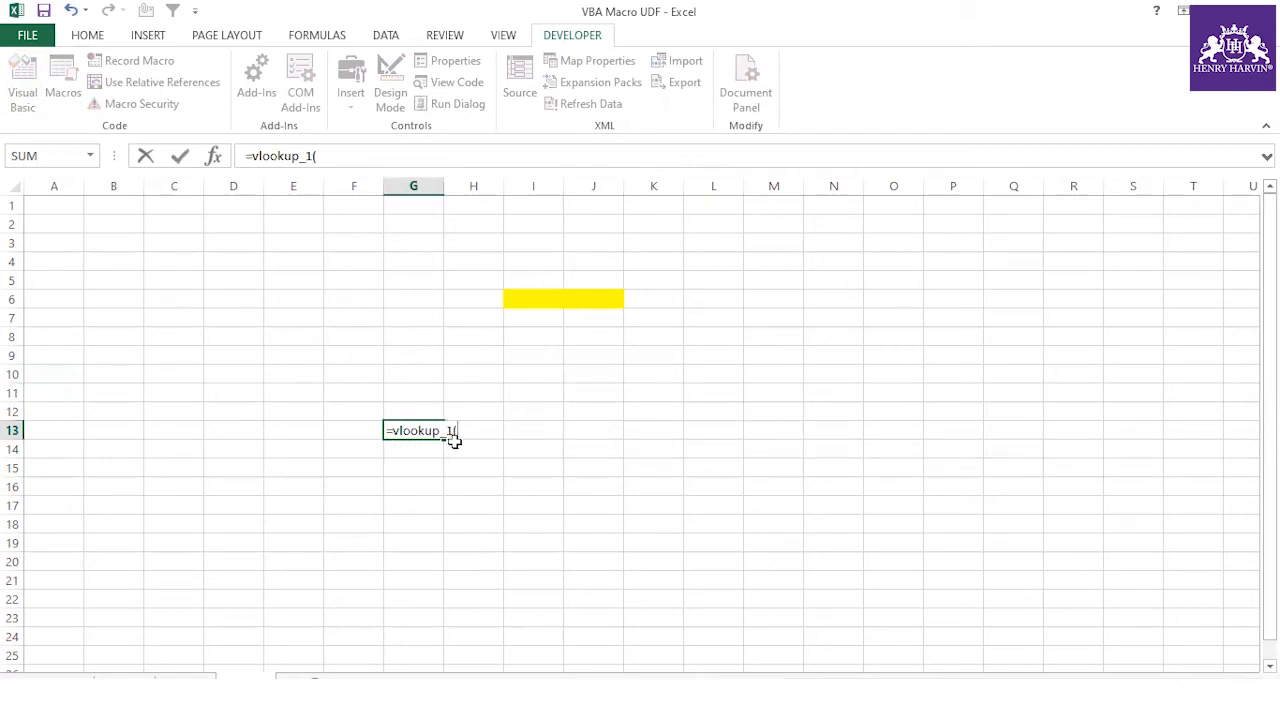
key("Escape")
Return to the module code and add two blank lines inside the vlookup_1 function body
left_click(18, 86)
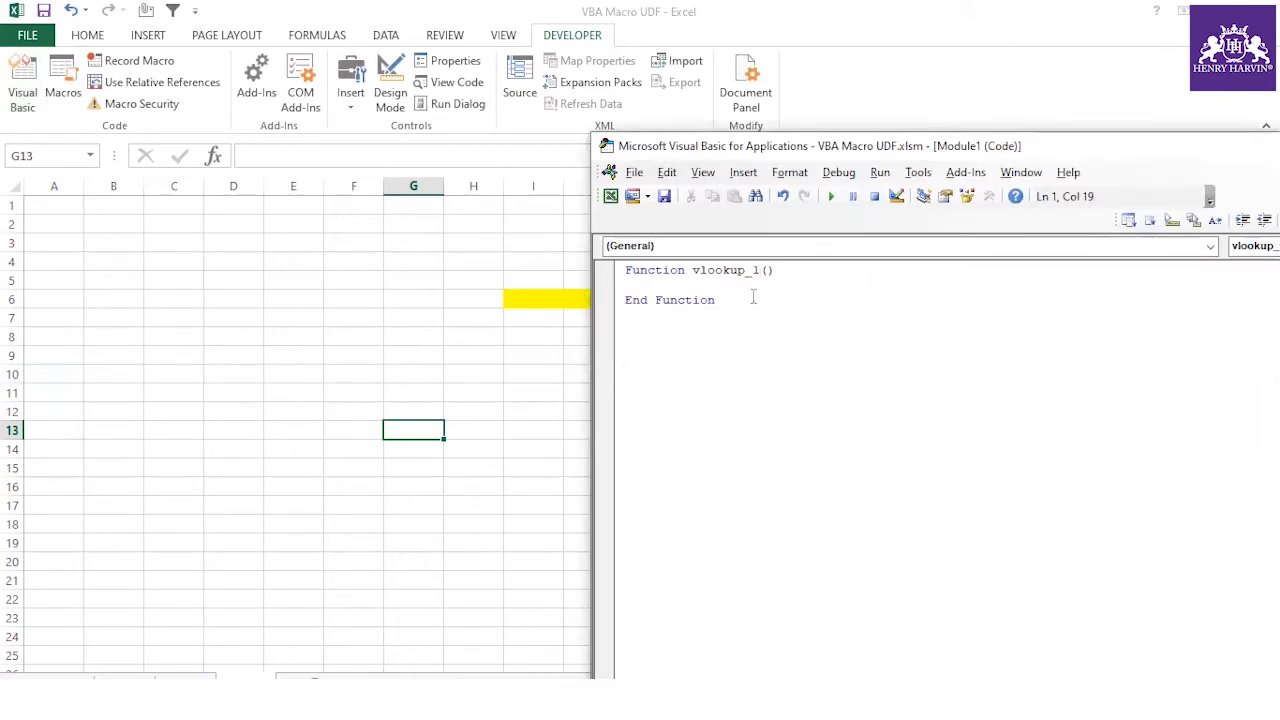
key("Return")
key("Return")
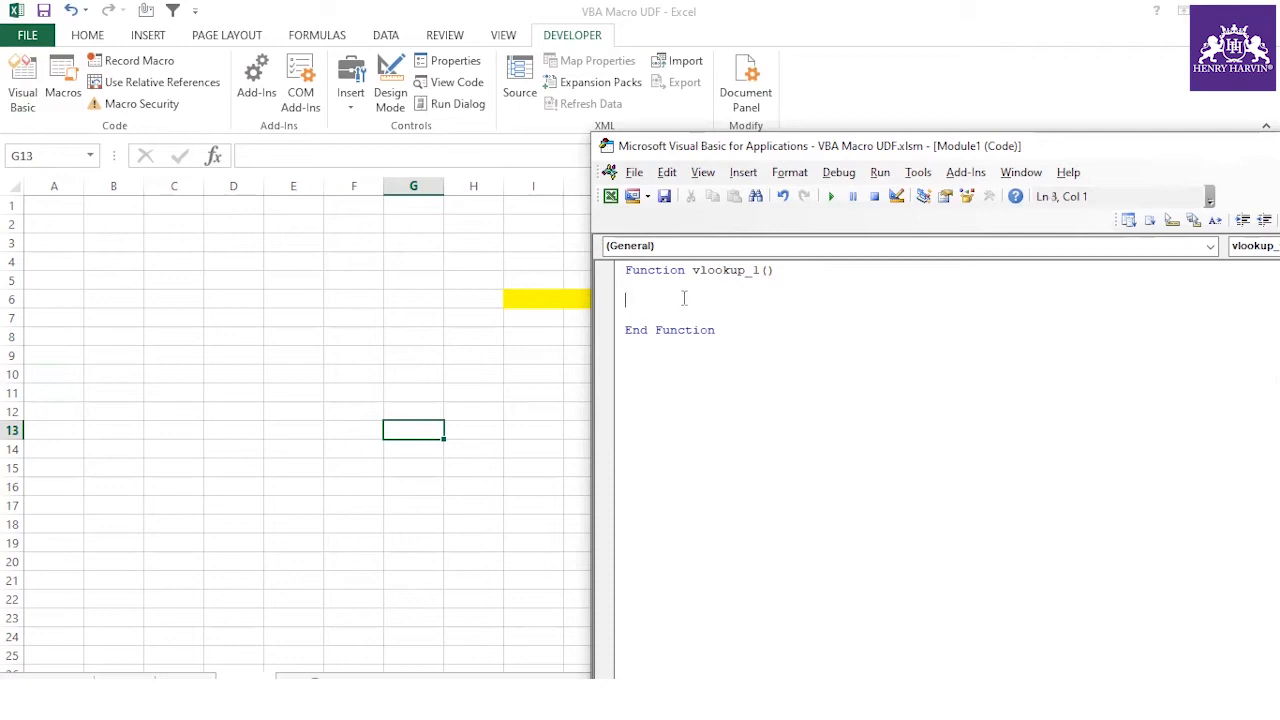